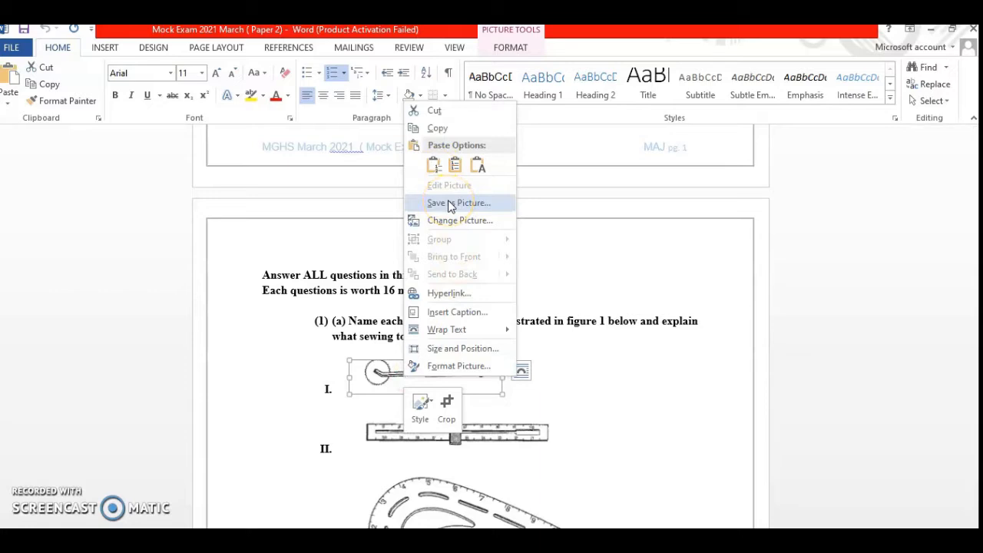
# Save the item I sewing tool illustration as a Portable Network Graphics picture in the Pictures folder
pyautogui.click(458, 203)
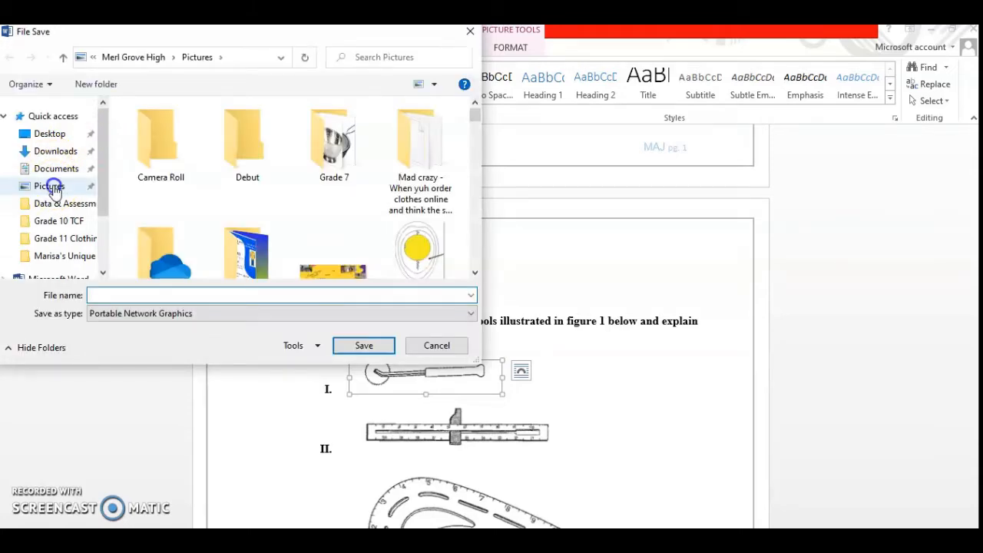
pyautogui.click(54, 189)
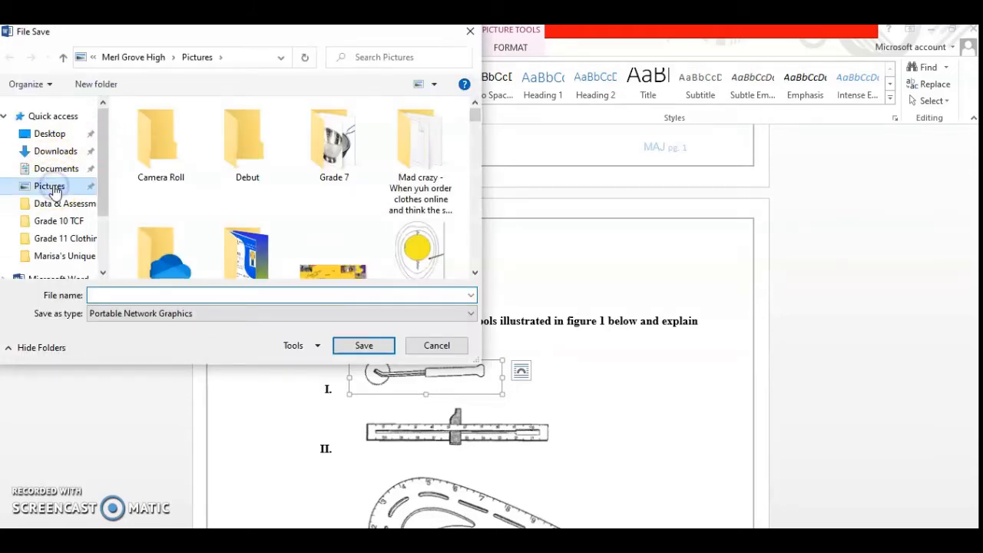
pyautogui.click(128, 294)
pyautogui.write('t')
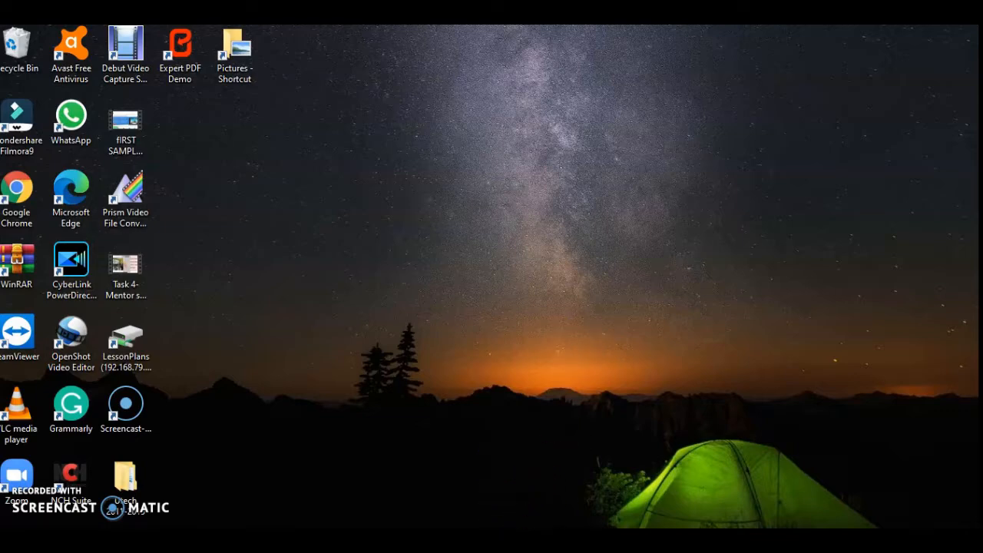
# Switch to Google Classroom in the browser and open the class's Classwork page
pyautogui.click(450, 506)
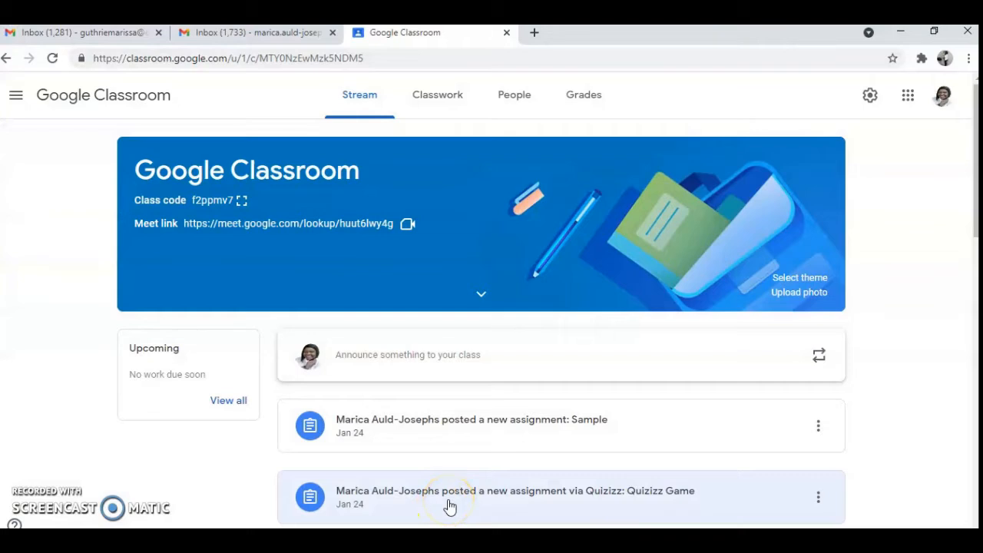
pyautogui.click(435, 97)
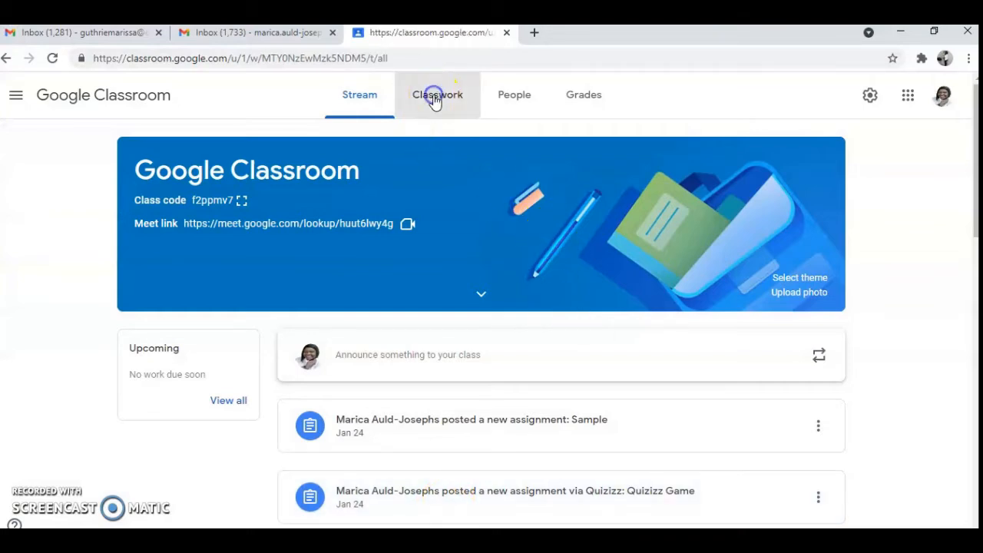
pyautogui.click(270, 154)
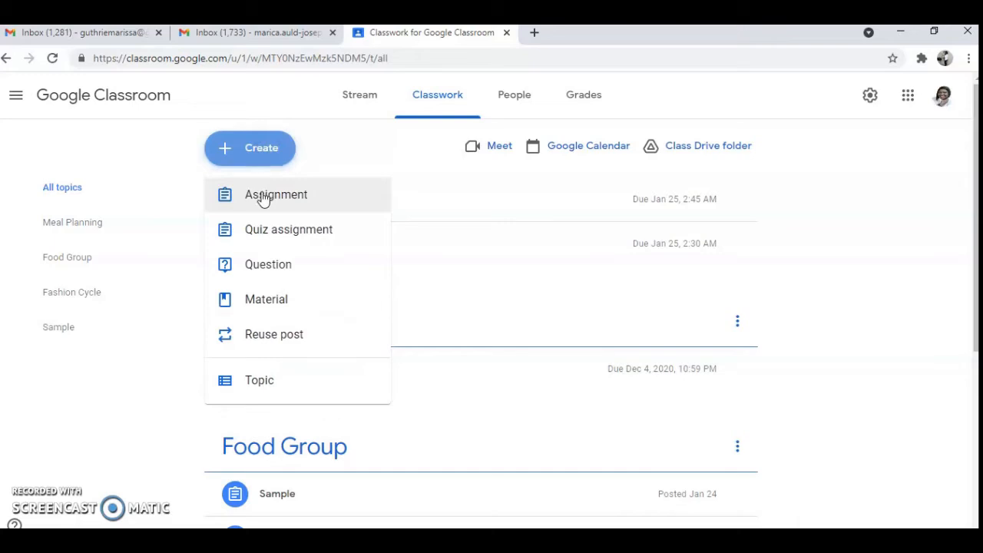
pyautogui.click(263, 197)
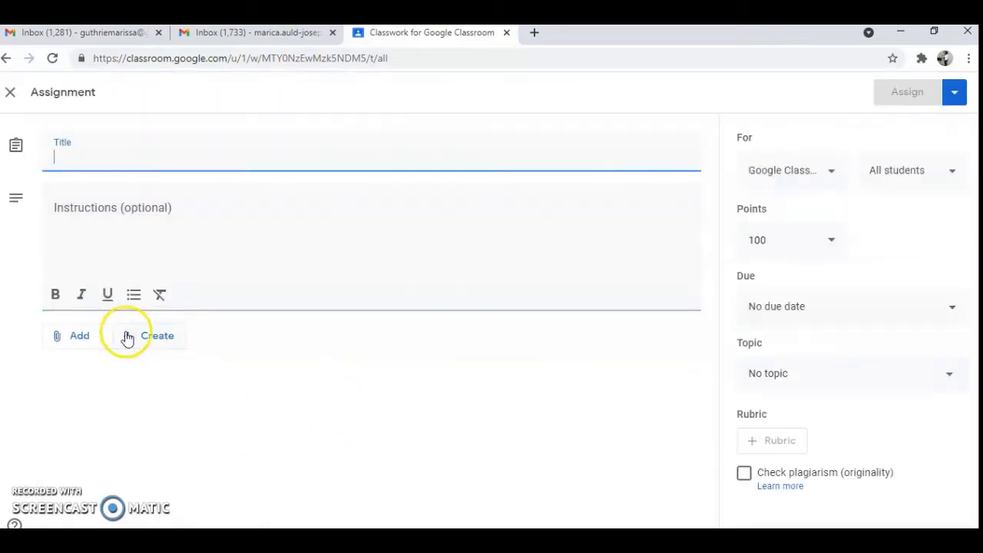
pyautogui.click(74, 338)
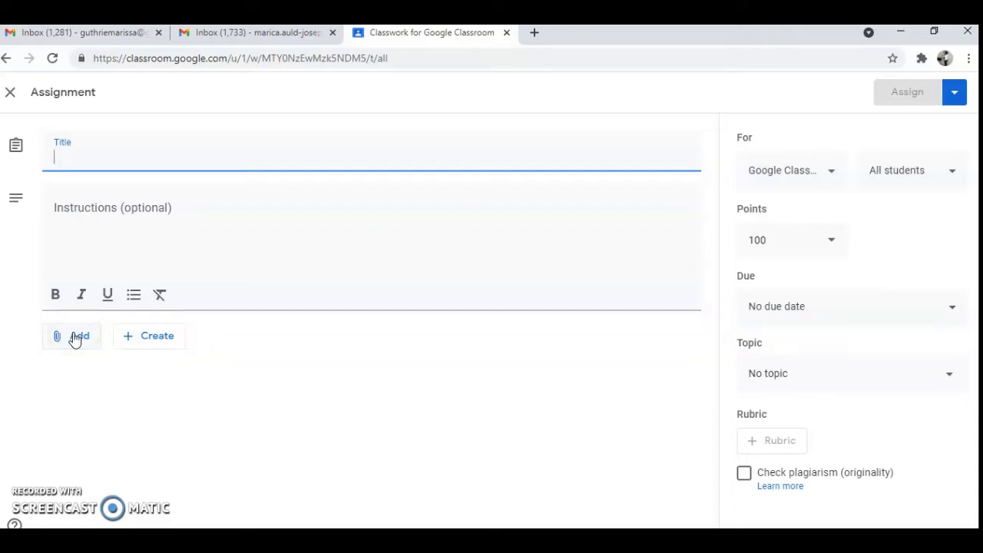
pyautogui.click(11, 93)
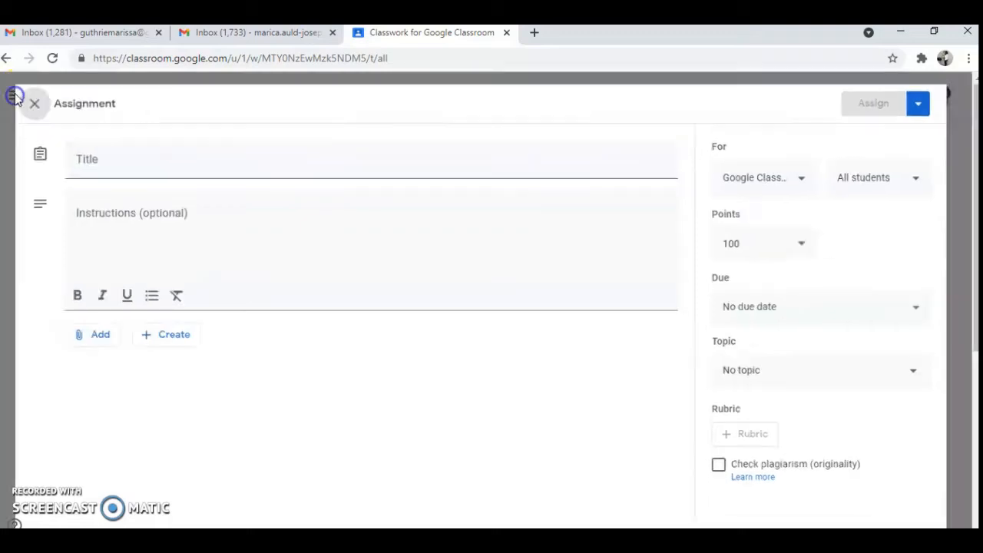
pyautogui.click(248, 148)
pyautogui.click(267, 234)
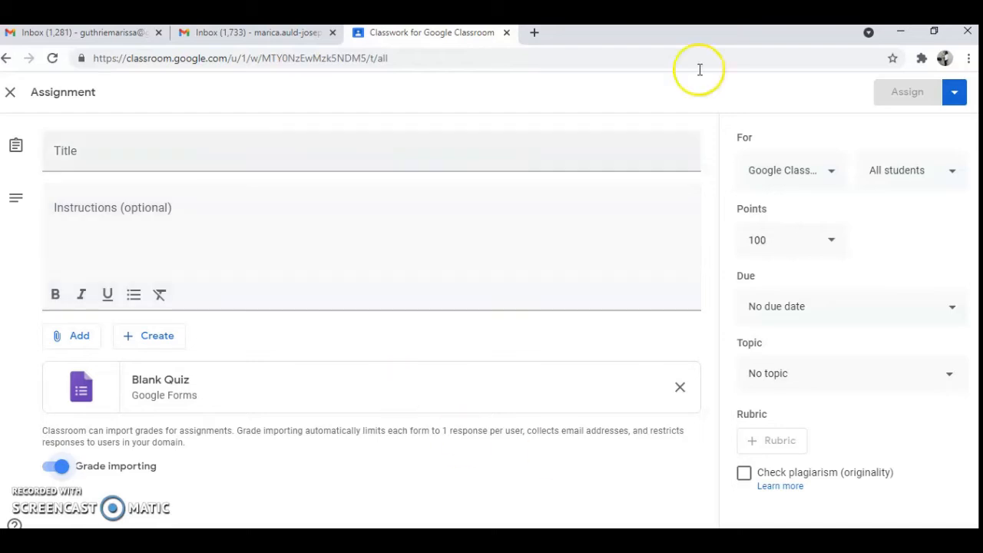
pyautogui.click(11, 93)
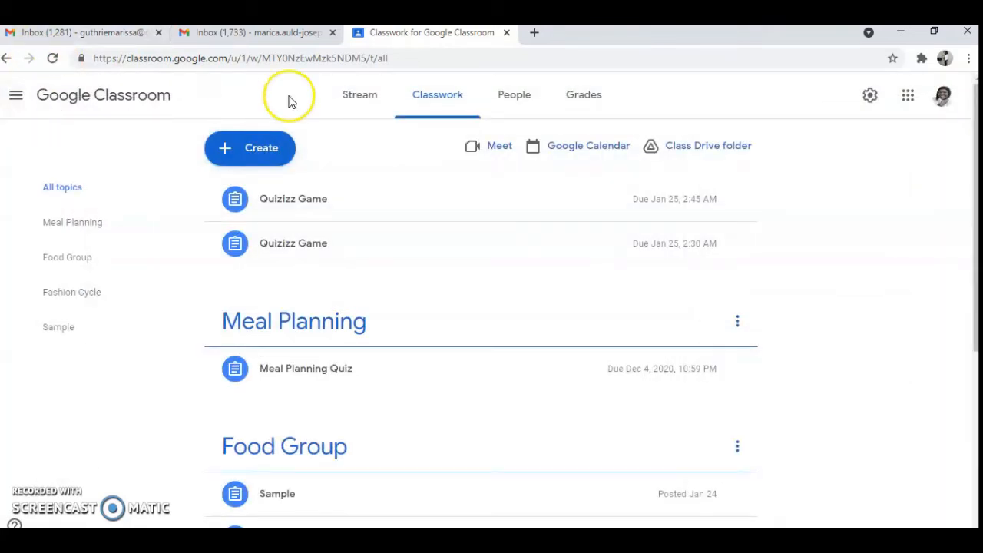
# Open Google Forms from the school Gmail account's apps and create a blank form
pyautogui.click(275, 34)
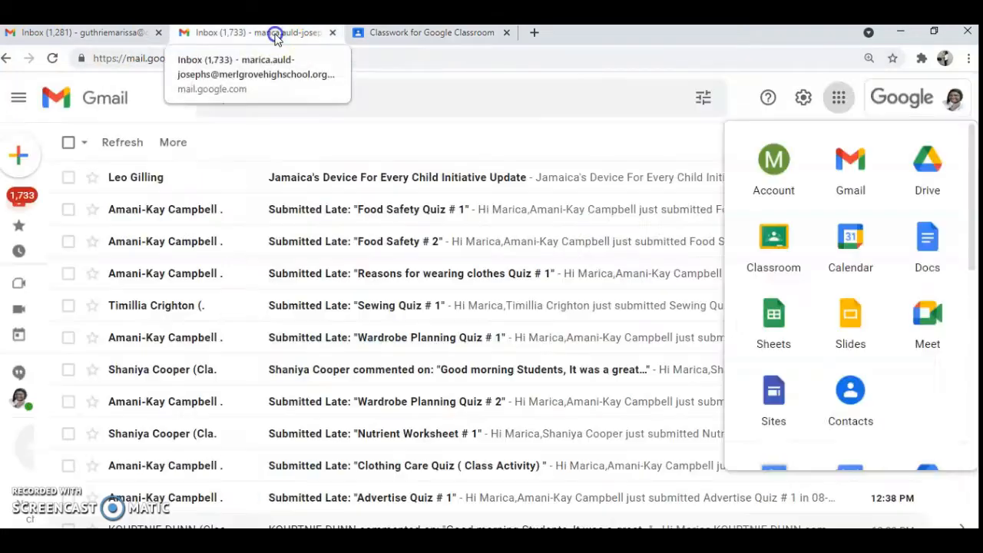
pyautogui.click(840, 98)
pyautogui.scroll(-5, 864, 368)
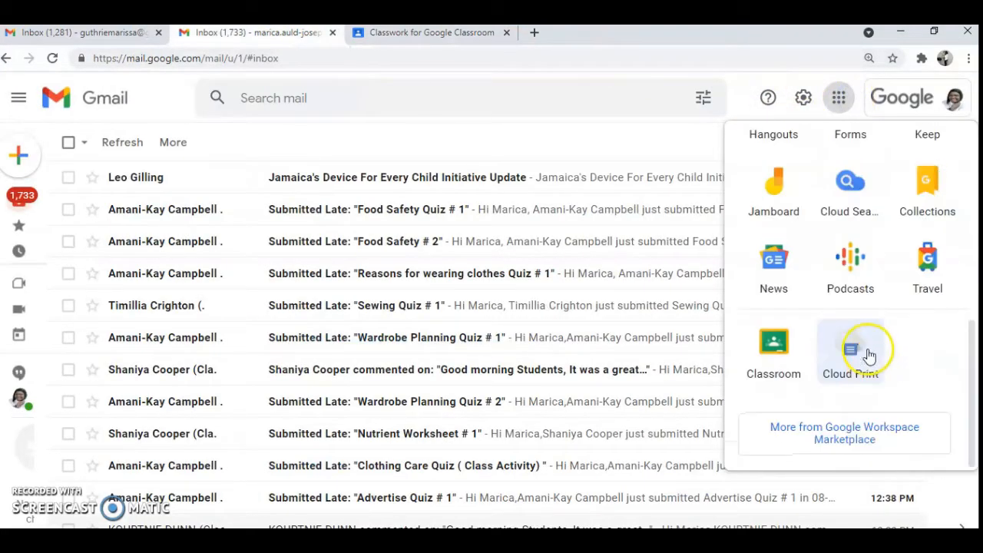
pyautogui.scroll(3, 868, 292)
pyautogui.click(850, 324)
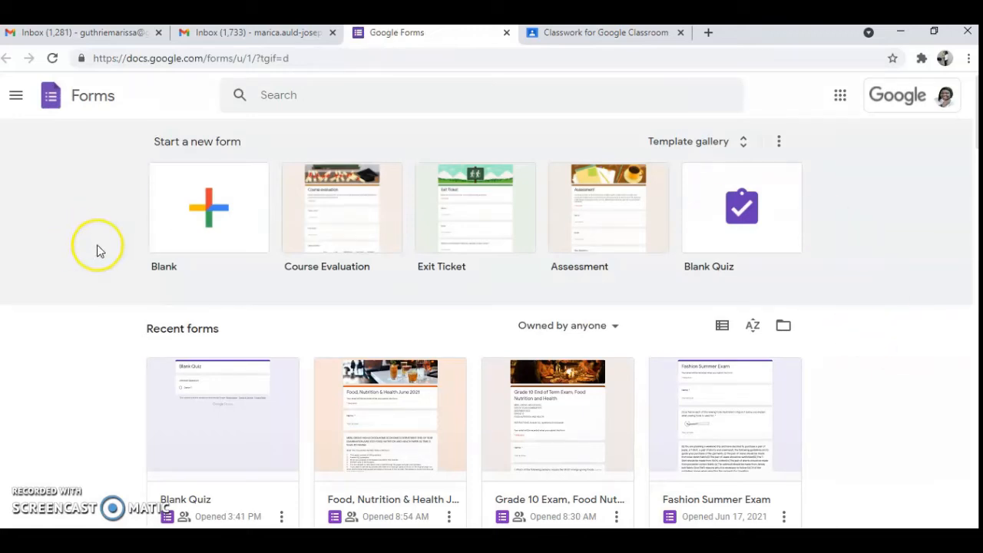
pyautogui.click(203, 209)
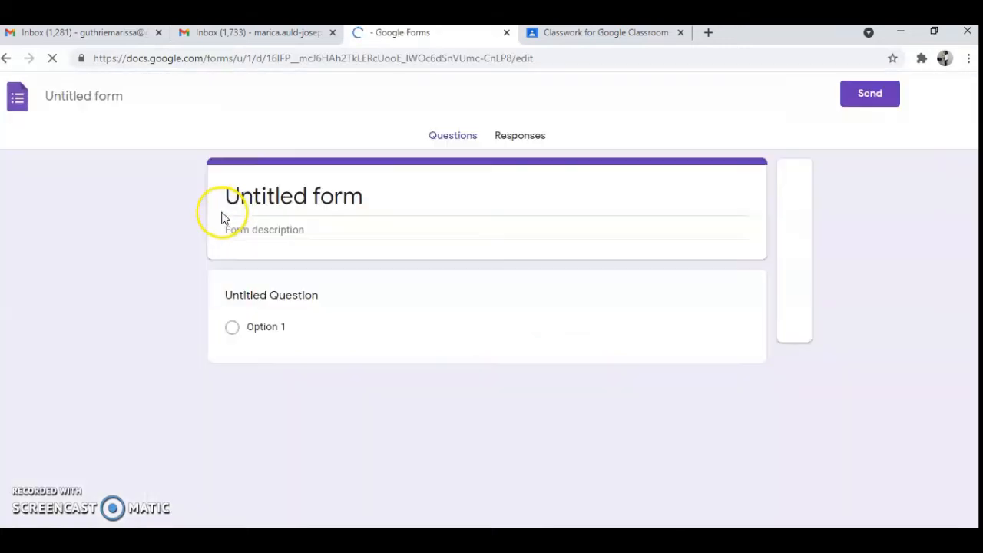
# Name the form file "Fashion Exam" and use the same text as the form's title
pyautogui.click(71, 106)
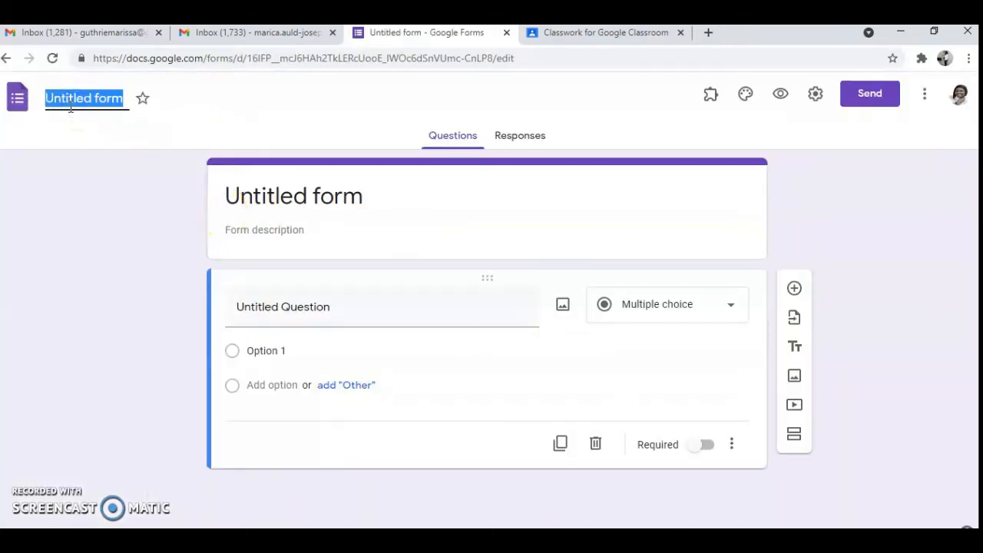
pyautogui.write('Fashi')
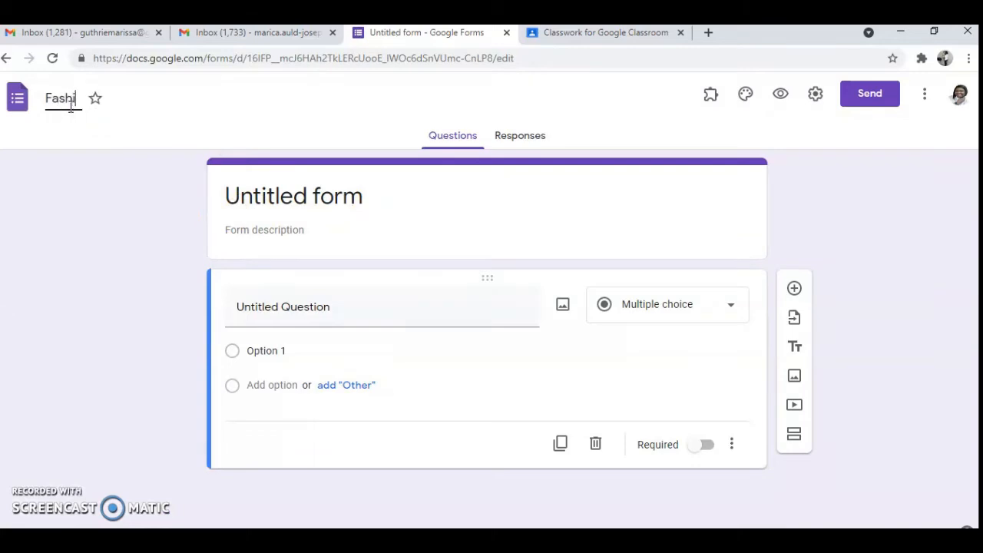
pyautogui.write('on Exam')
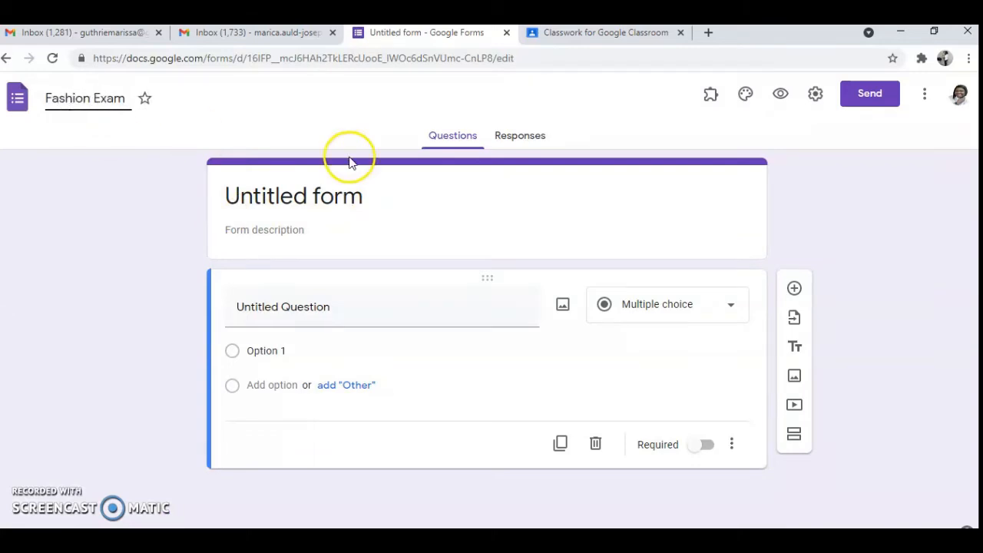
pyautogui.click(334, 198)
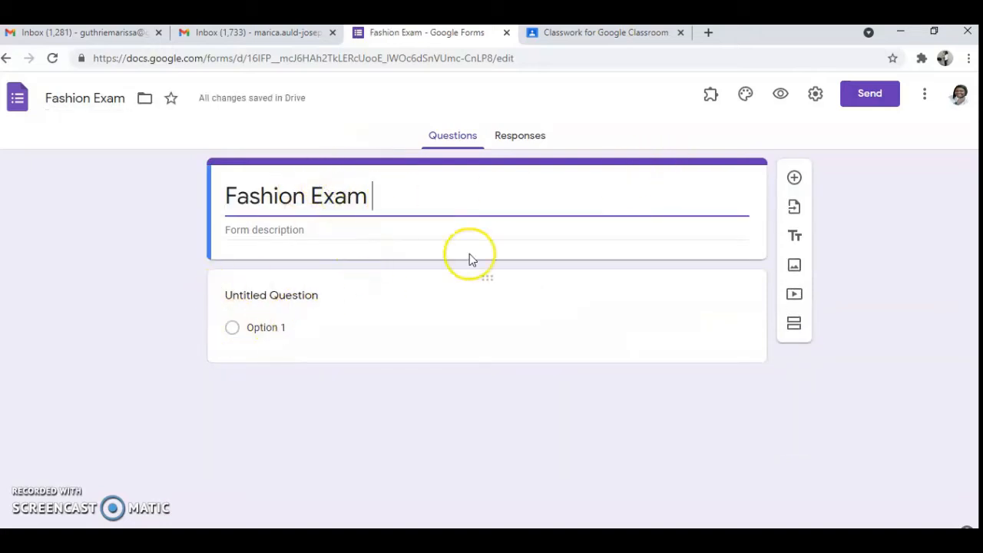
# Make the form a quiz in its settings and save the change
pyautogui.click(815, 94)
pyautogui.click(632, 167)
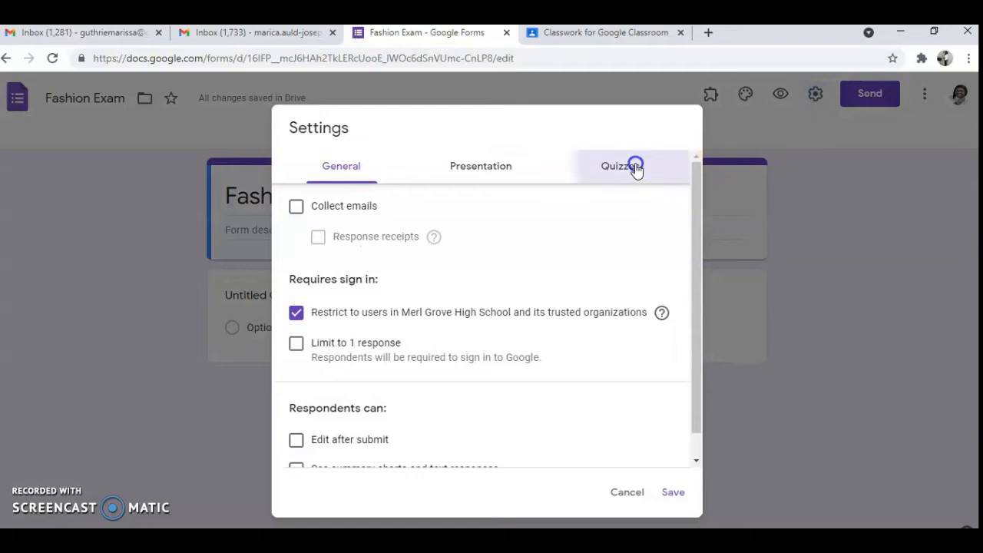
pyautogui.click(308, 199)
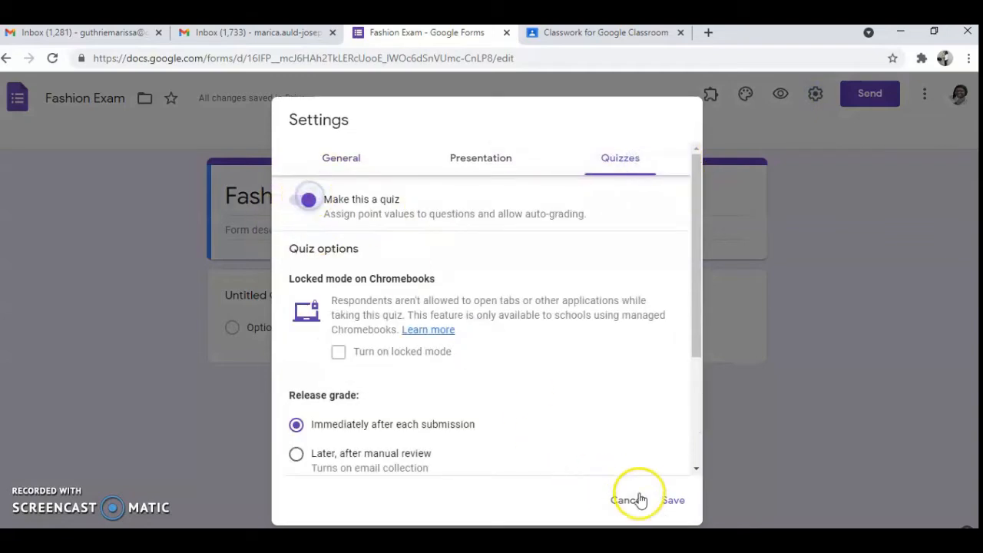
pyautogui.click(674, 500)
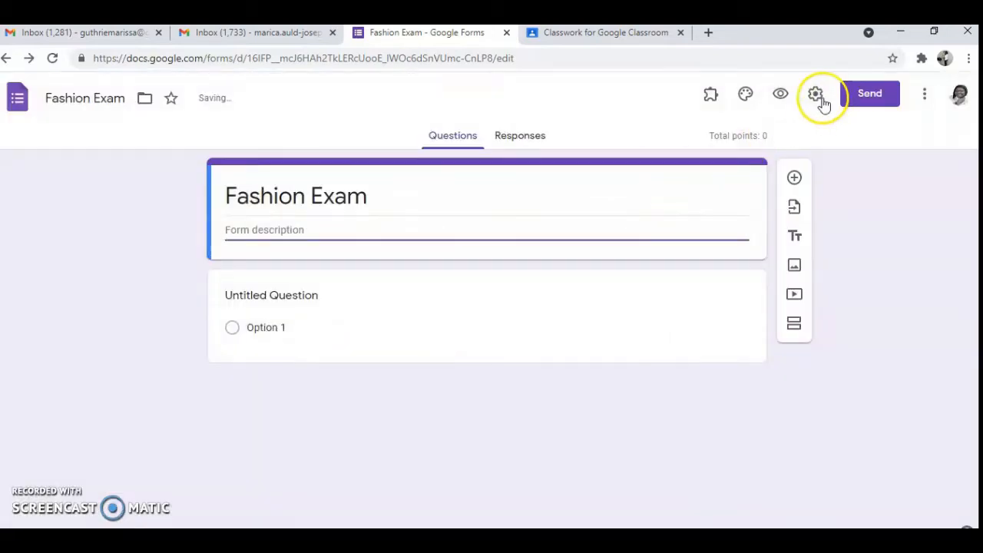
# Set the form to collect emails and limit respondents to 1 response, and save the settings
pyautogui.click(816, 95)
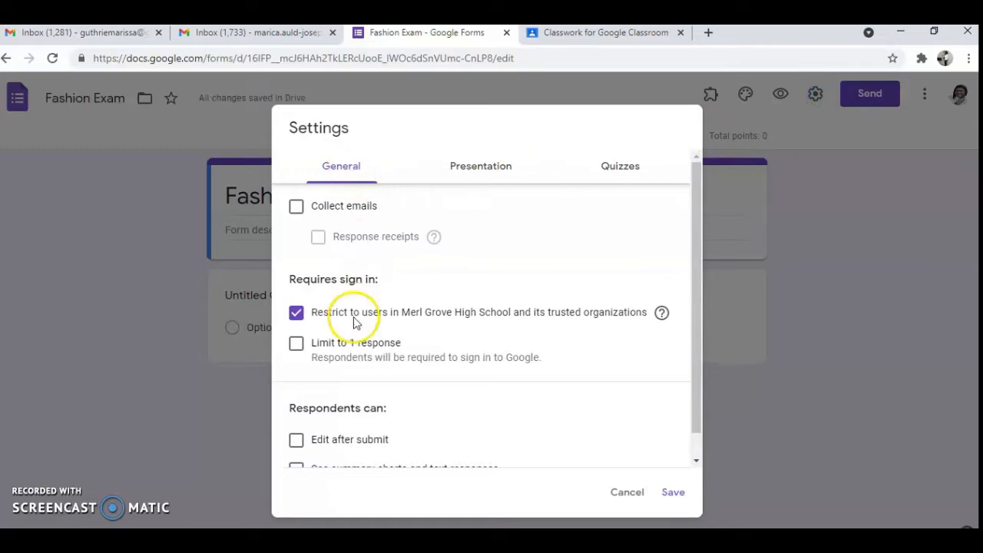
pyautogui.click(298, 210)
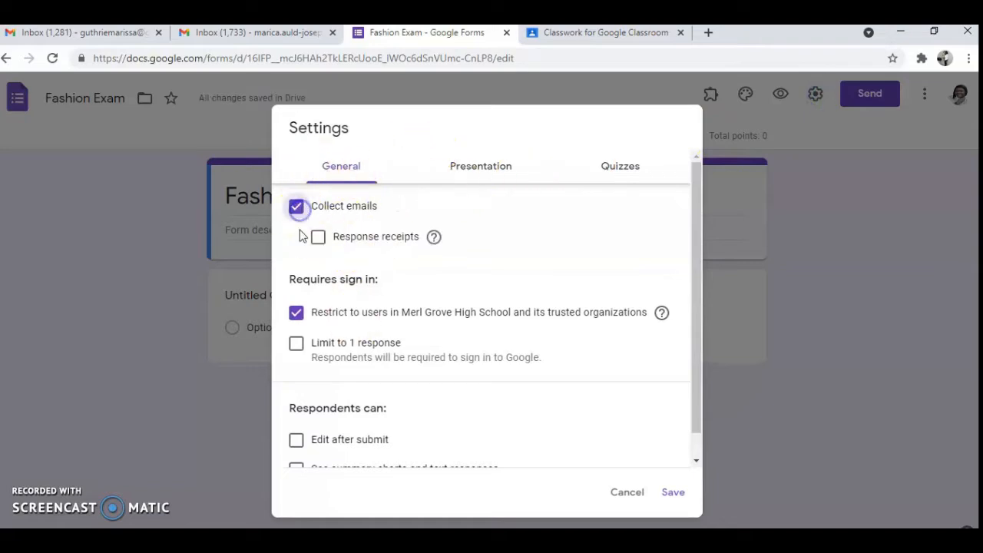
pyautogui.click(294, 345)
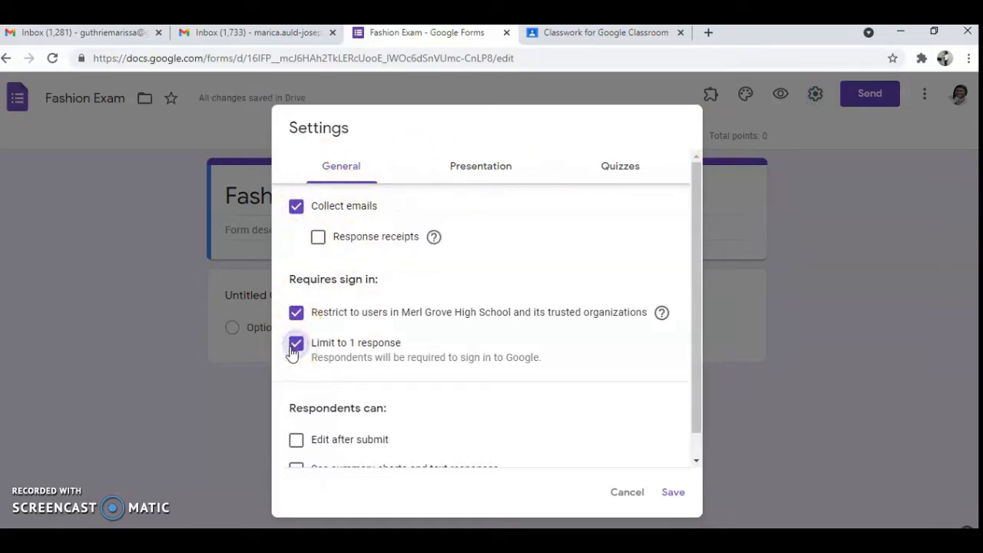
pyautogui.click(671, 494)
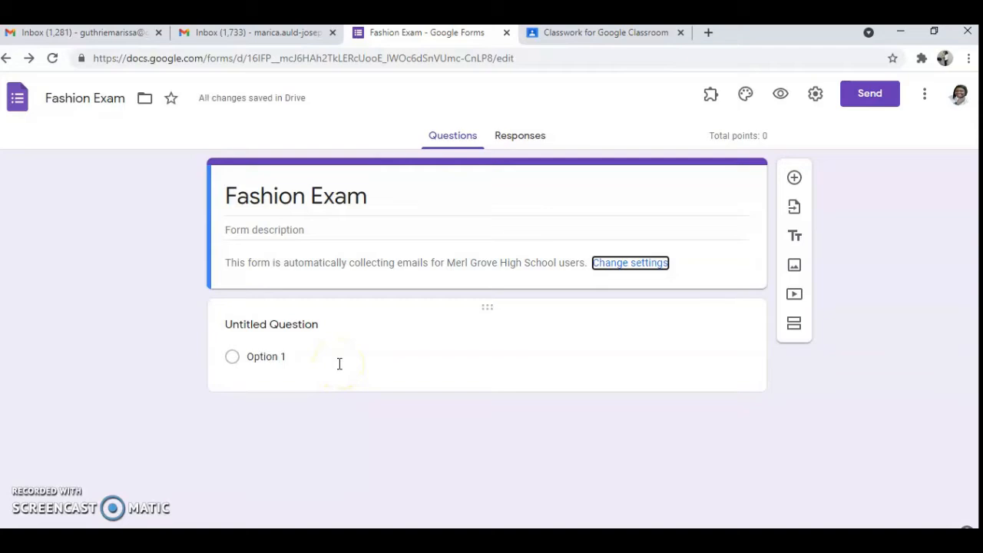
# Switch to the Word mock exam and copy question 2(a) I, "Name TWO of EACH of the following types of colours…"
pyautogui.click(297, 347)
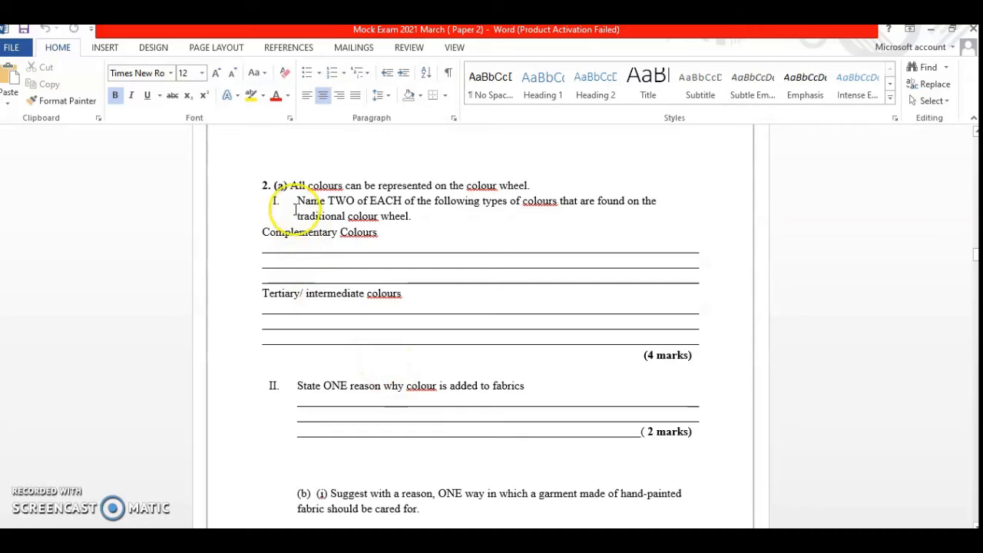
pyautogui.moveTo(296, 202); pyautogui.dragTo(395, 216)
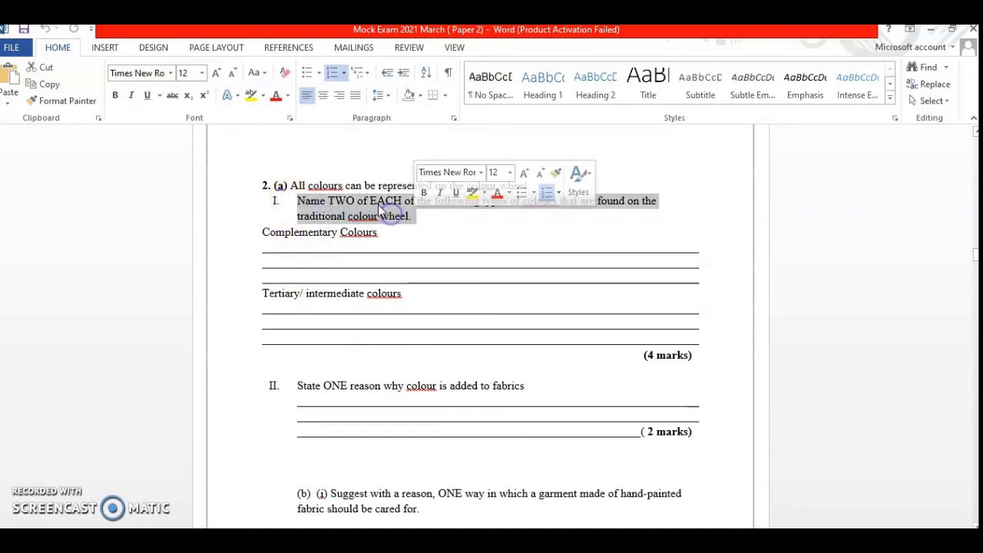
pyautogui.rightClick(379, 208)
pyautogui.click(434, 233)
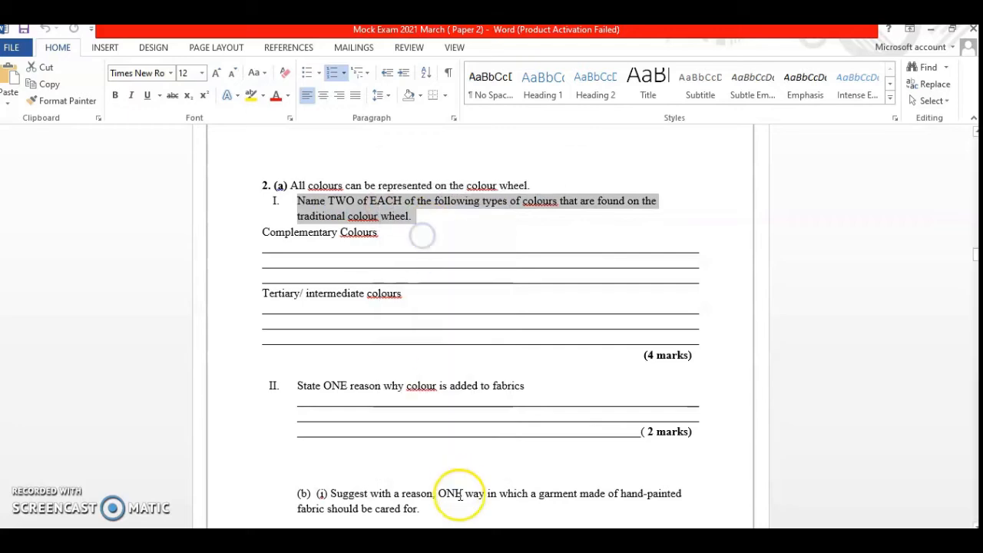
# Switch back to the Fashion Exam form and add a title and description block with the copied colour wheel question as its title
pyautogui.hotkey('alt', 'Tab')
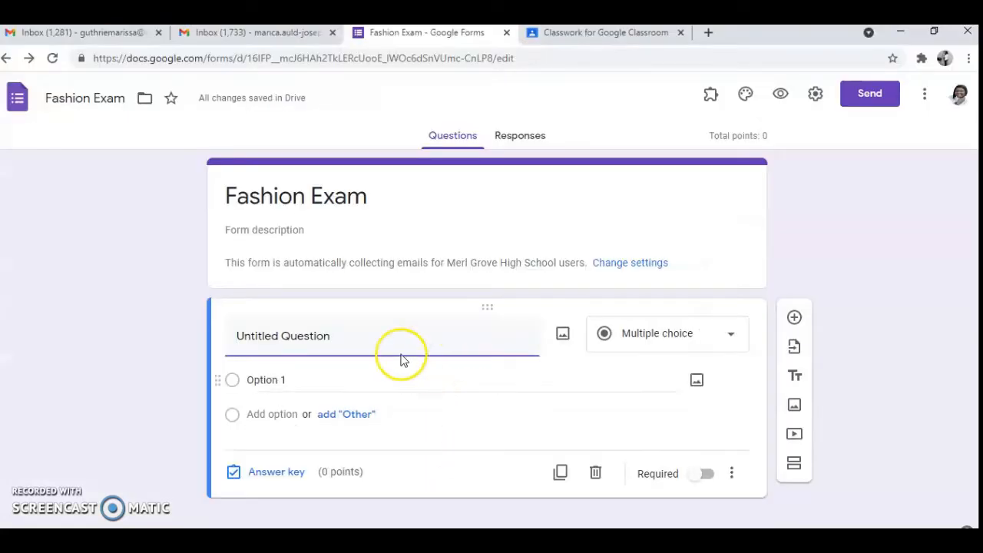
pyautogui.click(795, 377)
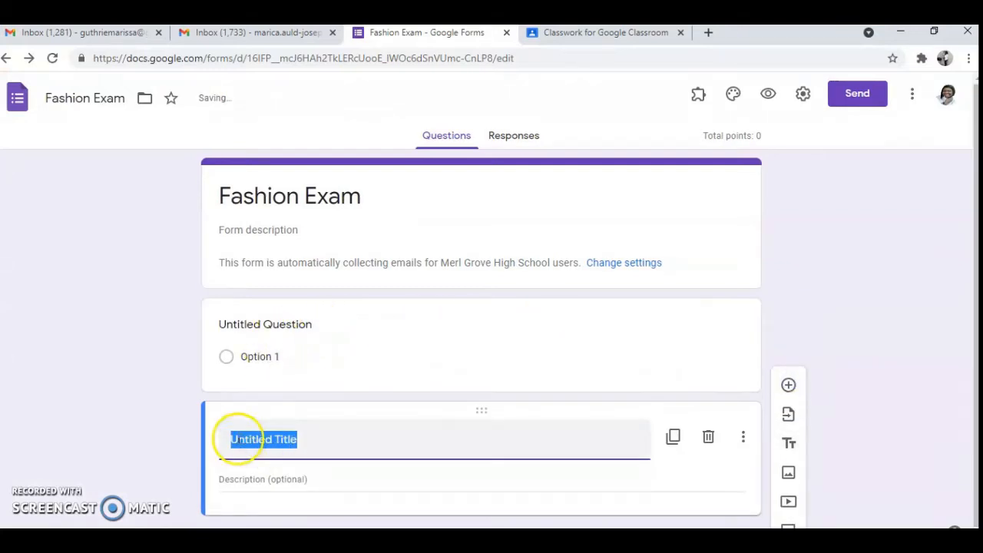
pyautogui.rightClick(239, 434)
pyautogui.click(278, 283)
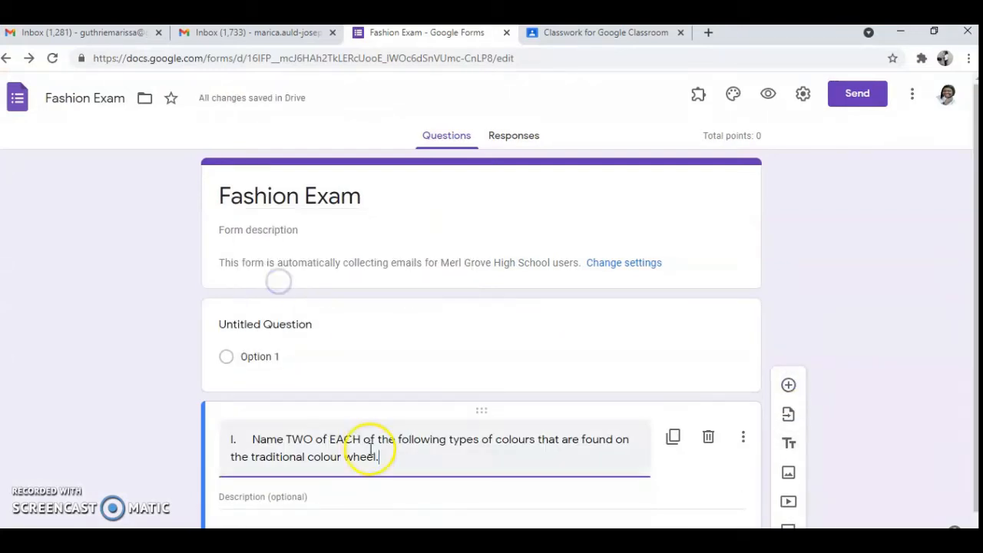
pyautogui.click(339, 466)
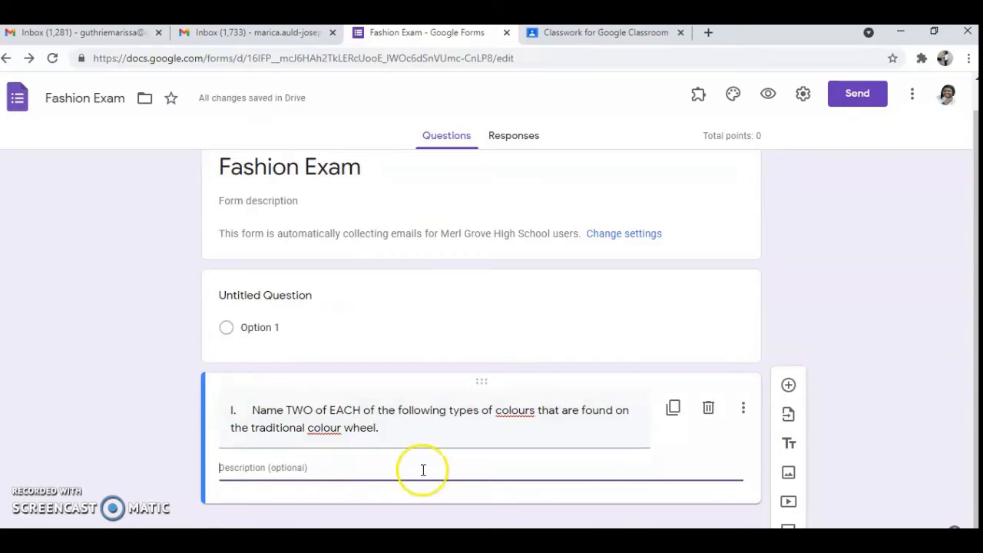
# Add a question below the colour wheel title block and copy "Complementary Colours" from question 2(a) in the Word mock exam
pyautogui.click(798, 393)
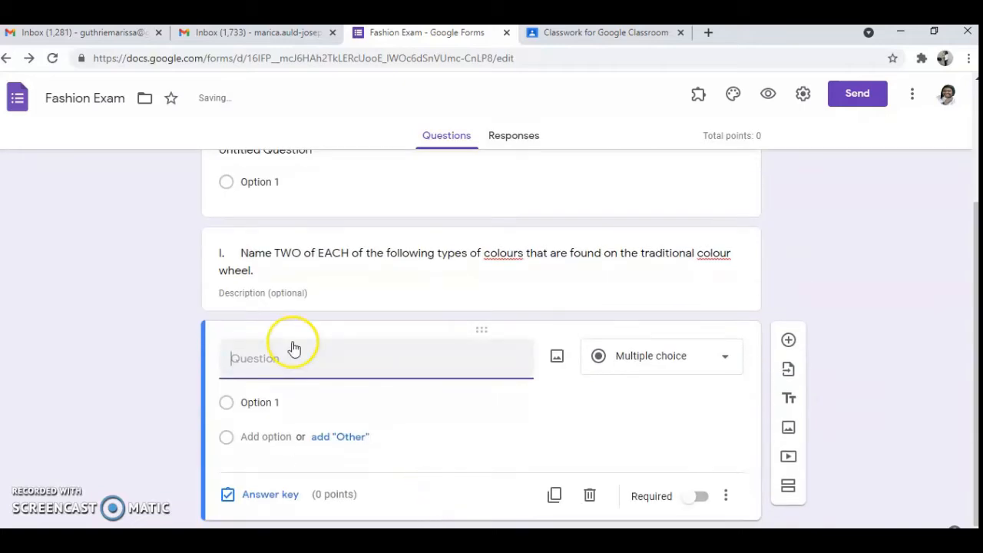
pyautogui.click(520, 540)
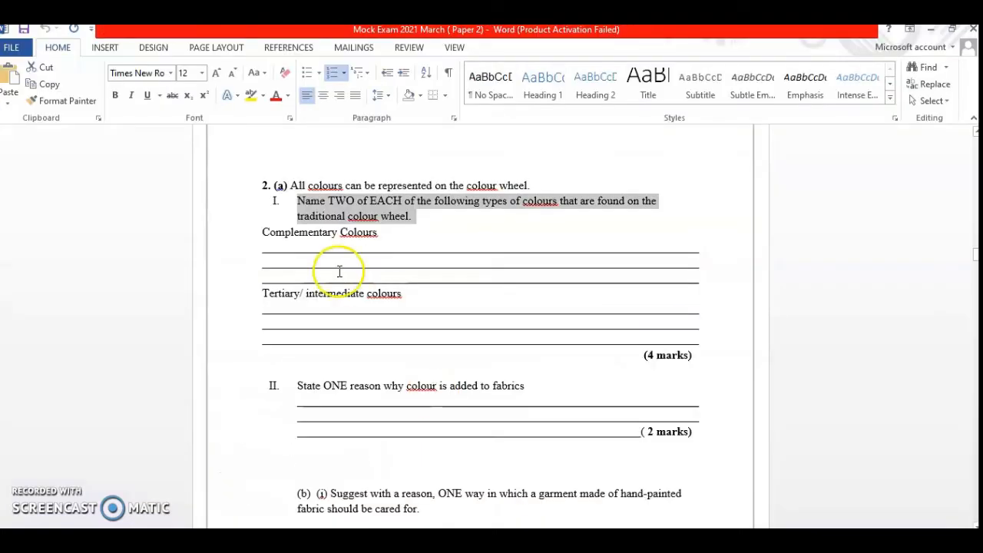
pyautogui.moveTo(257, 230); pyautogui.dragTo(396, 237)
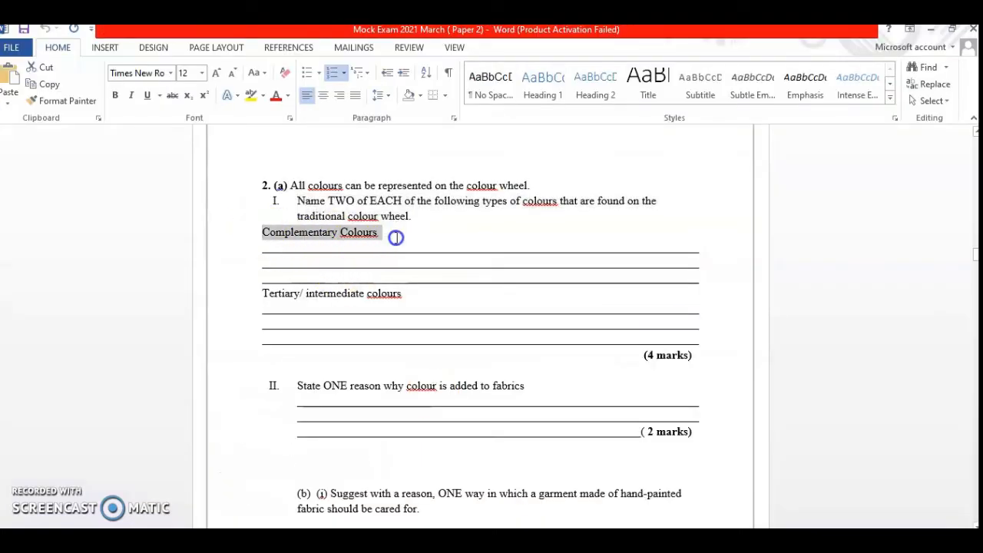
pyautogui.rightClick(340, 231)
pyautogui.click(370, 259)
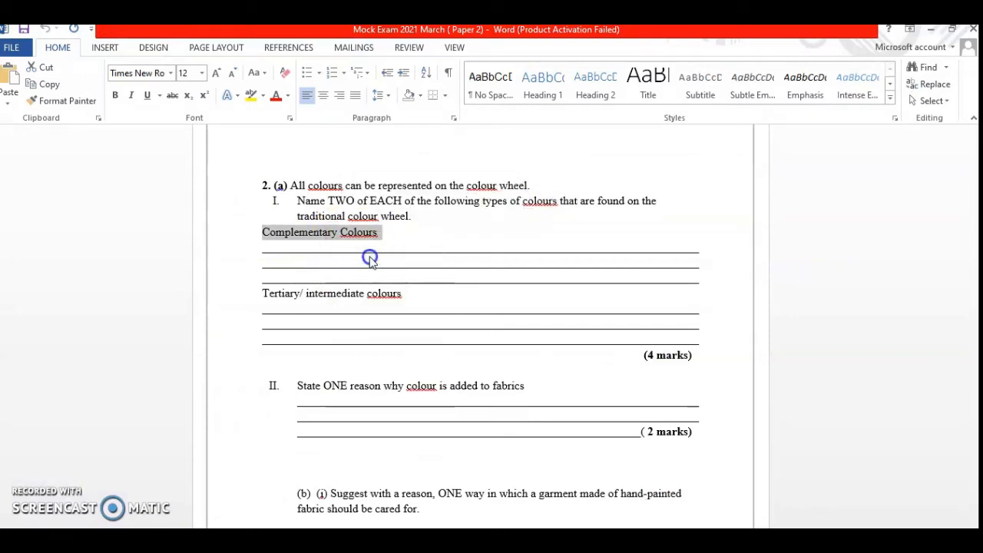
# Switch back to the Fashion Exam form and paste "Complementary Colours" as the new question's text
pyautogui.hotkey('alt', 'Tab')
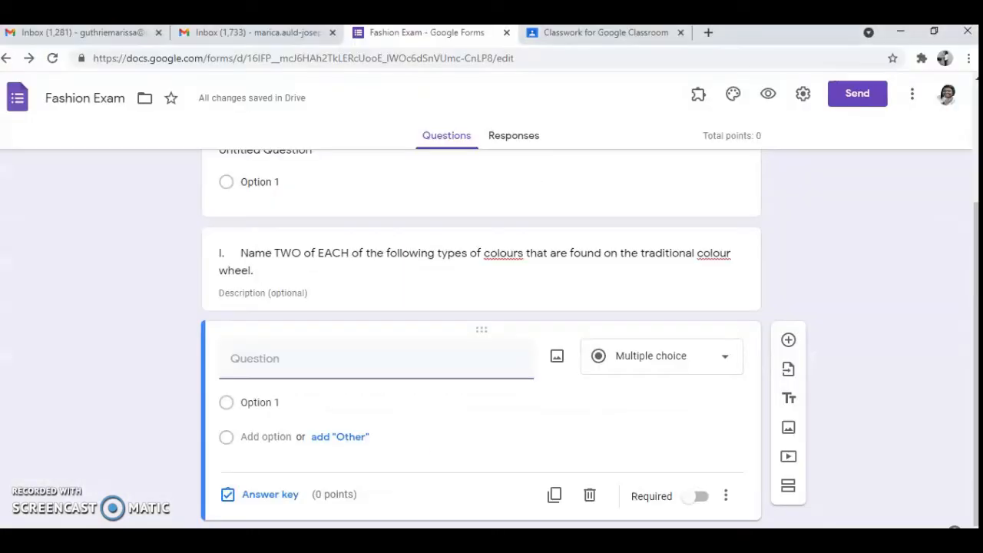
pyautogui.click(245, 361)
pyautogui.rightClick(245, 361)
pyautogui.click(283, 246)
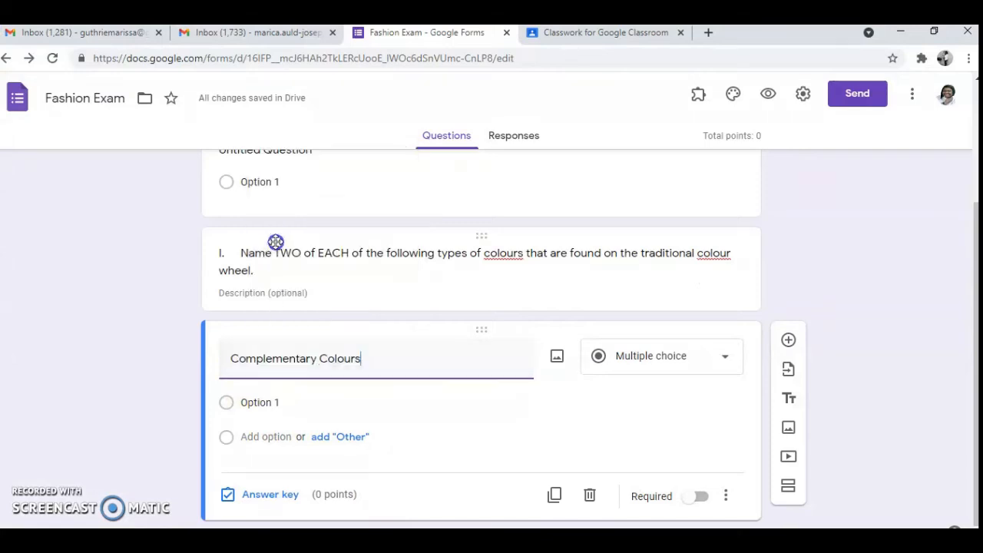
# Set the Complementary Colours question to the Paragraph answer type and make it required
pyautogui.click(725, 361)
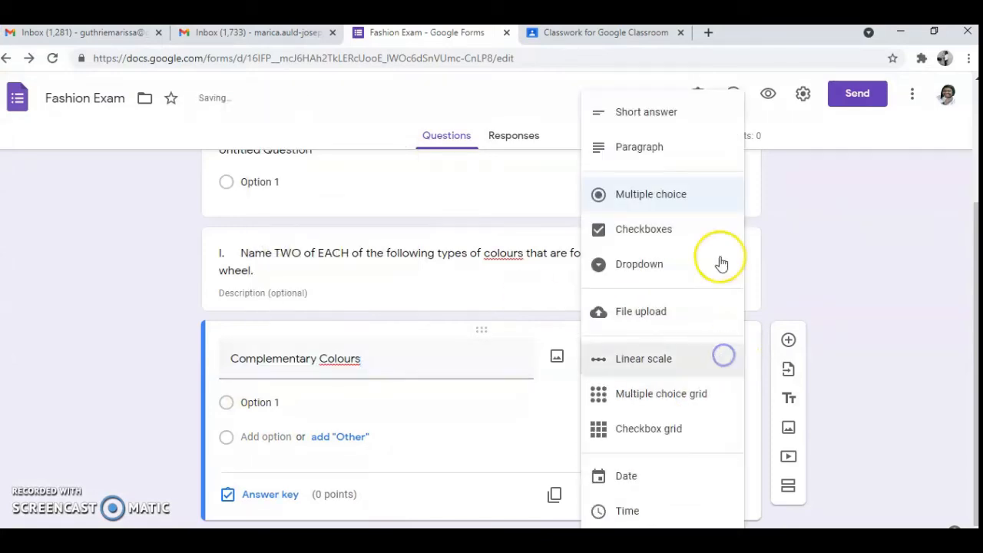
pyautogui.click(663, 114)
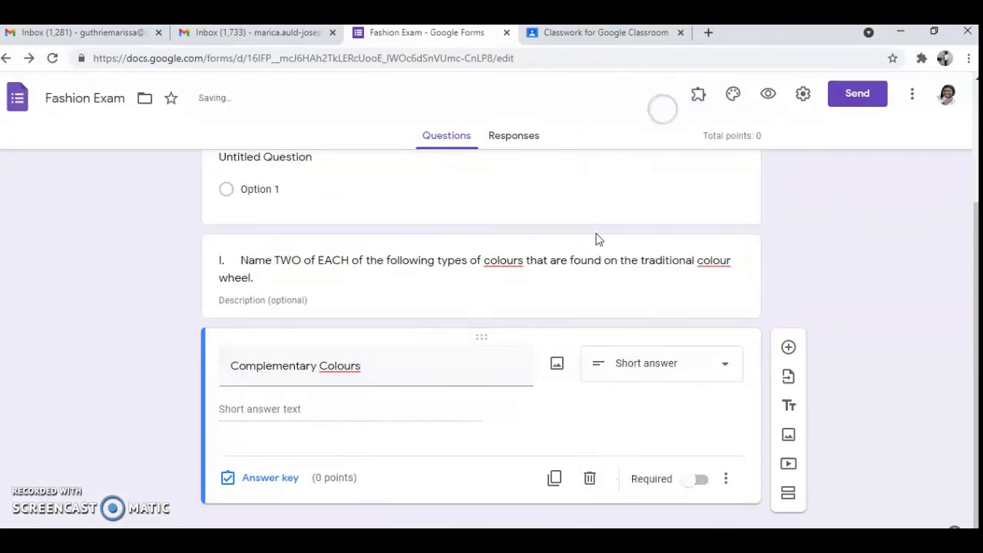
pyautogui.click(724, 365)
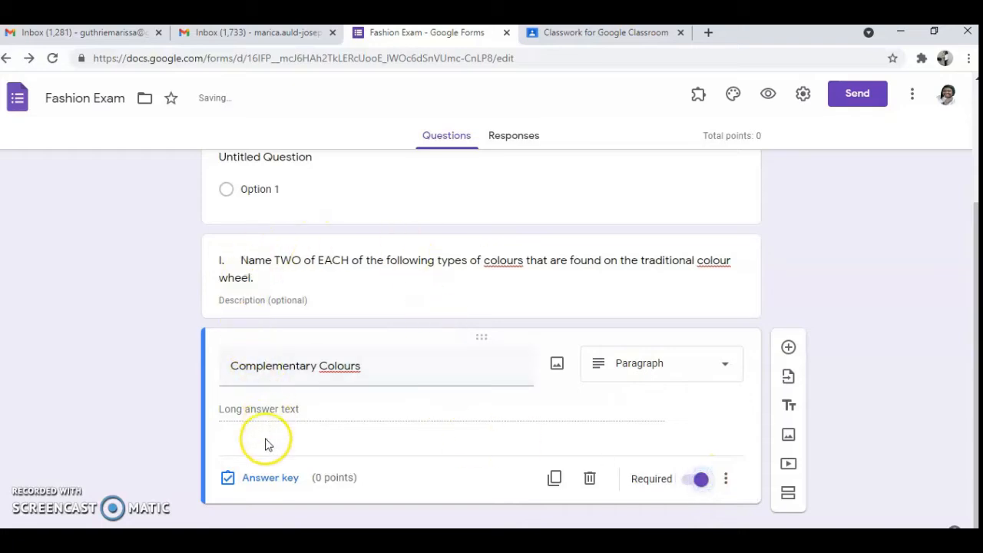
# Switch to the Word mock exam and go back through its earlier pages towards the sewing tools question
pyautogui.click(787, 348)
pyautogui.hotkey('alt', 'Tab')
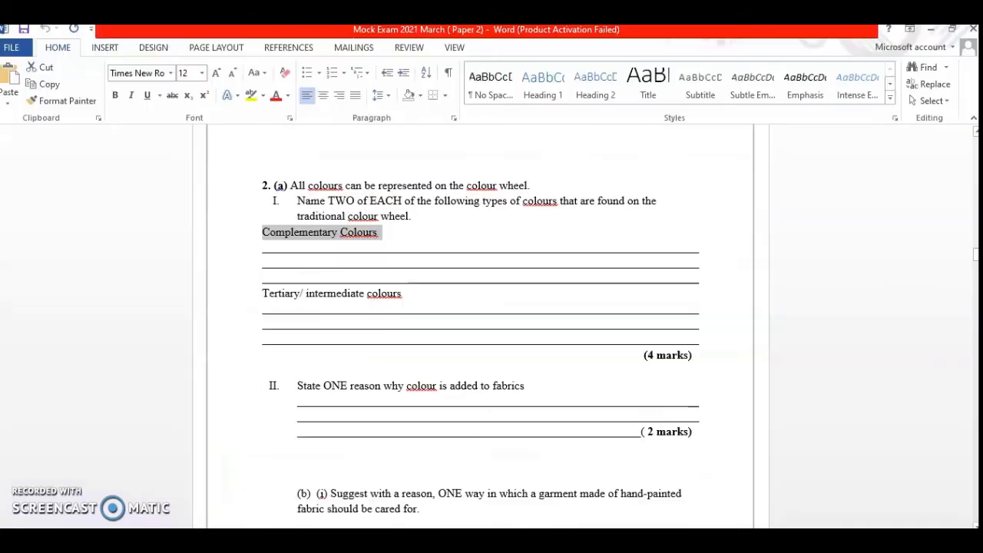
pyautogui.scroll(20, 448, 436)
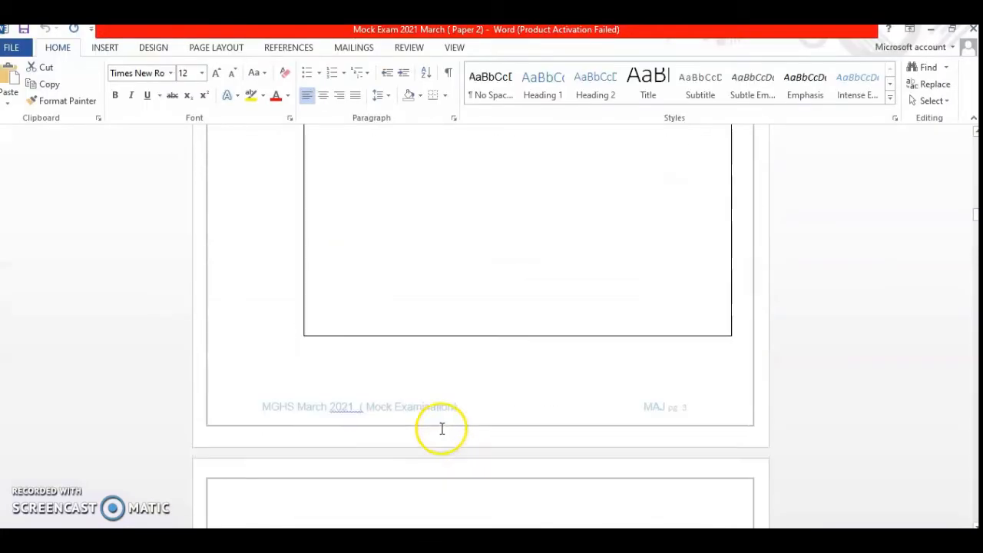
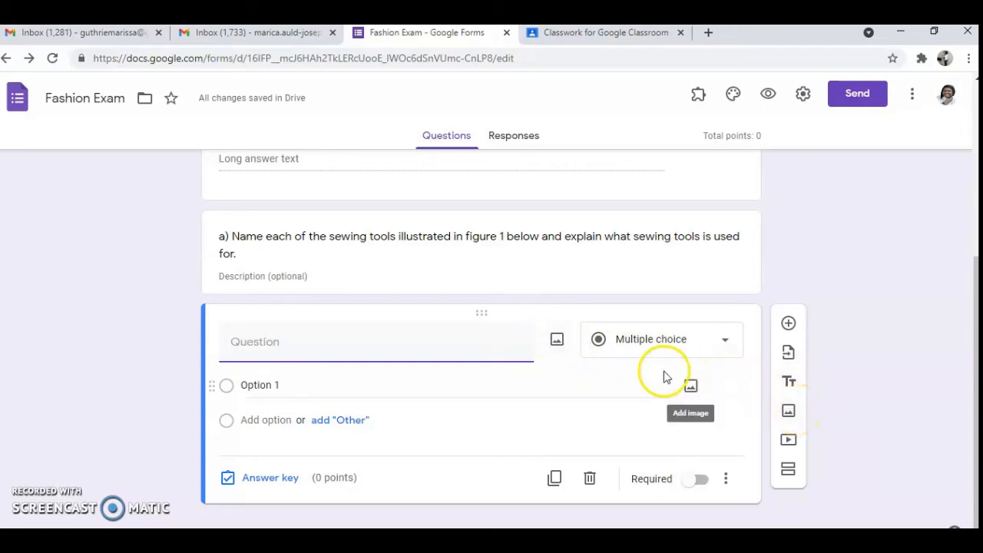
# Insert the image "tracing wheel 1.png" from the Pictures folder into the empty question below the sewing tools title block
pyautogui.click(557, 339)
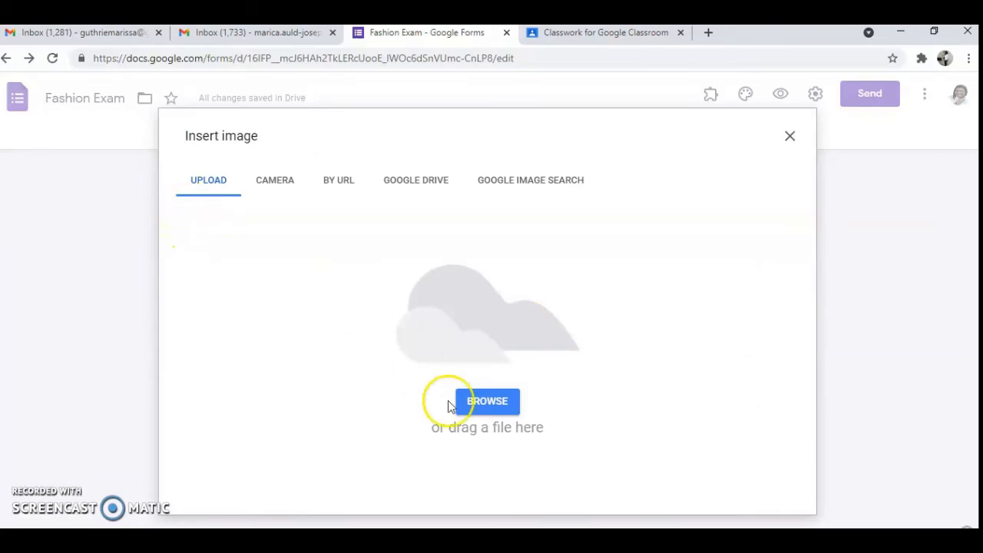
pyautogui.click(479, 405)
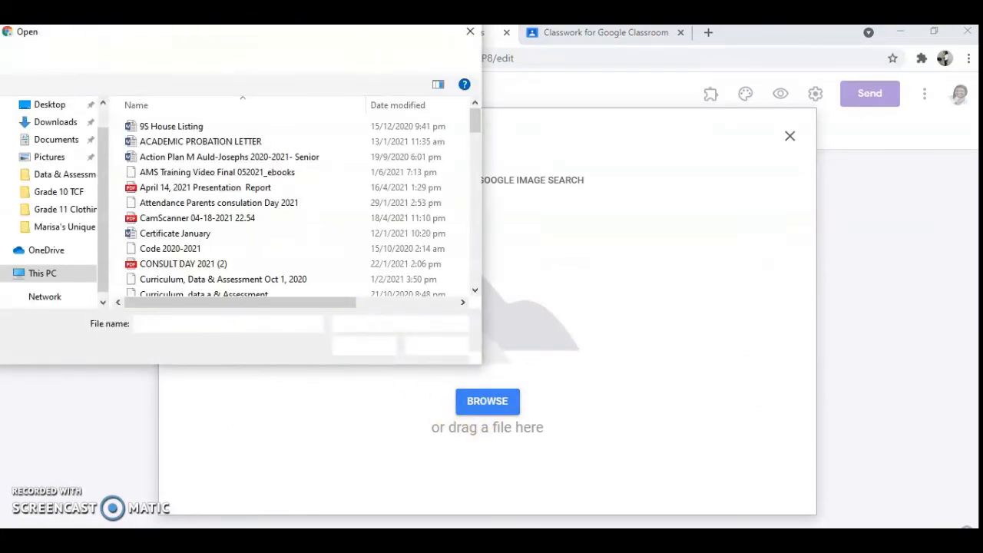
pyautogui.click(60, 153)
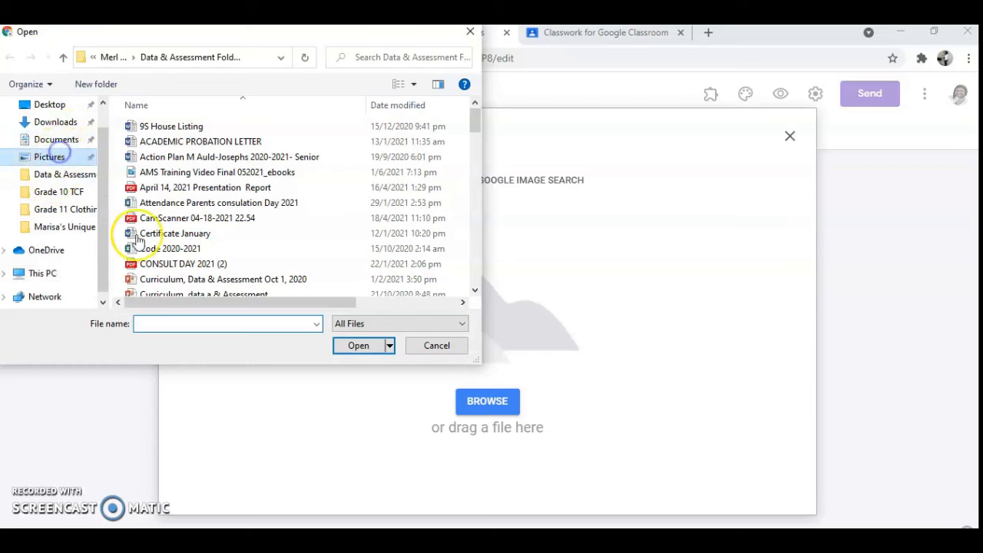
pyautogui.click(182, 323)
pyautogui.write('tr')
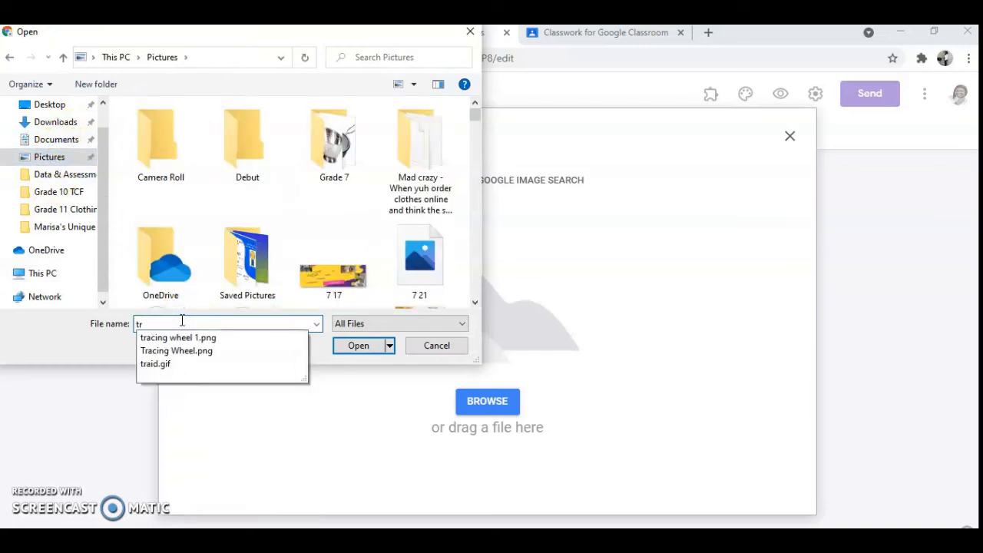
pyautogui.click(178, 338)
pyautogui.click(355, 346)
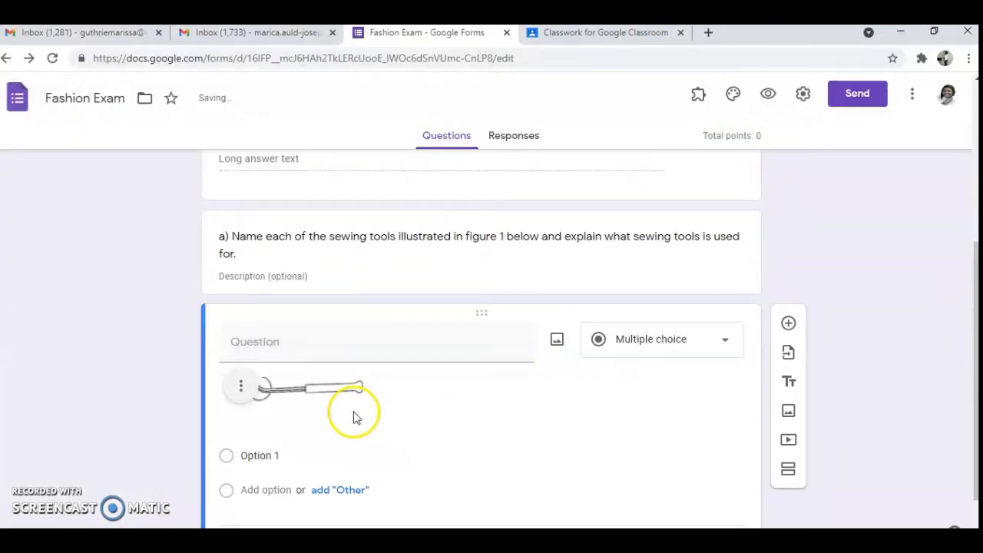
# Enlarge the tracing wheel image in the question to roughly twice its size
pyautogui.click(335, 393)
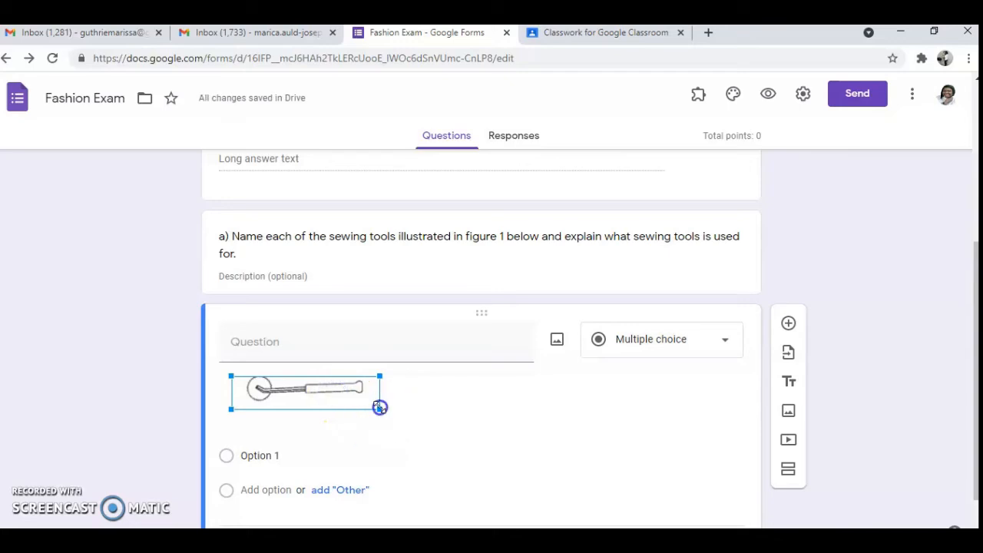
pyautogui.moveTo(379, 407); pyautogui.dragTo(431, 452)
pyautogui.click(633, 457)
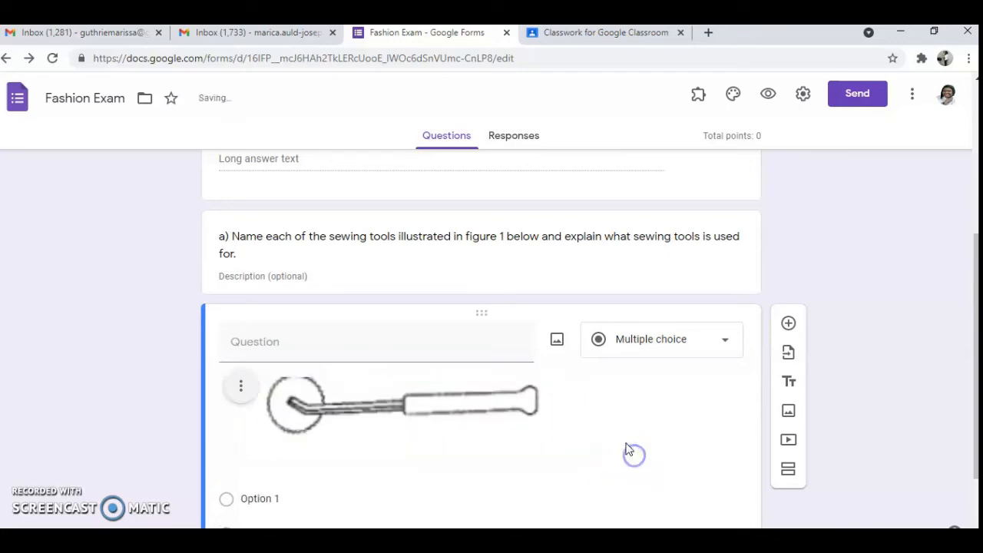
pyautogui.click(296, 331)
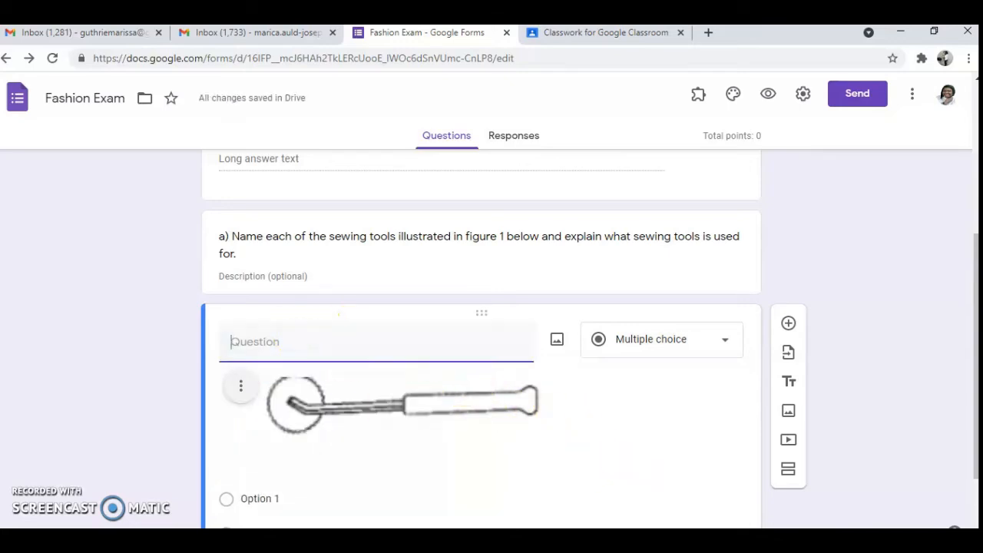
pyautogui.hotkey('alt', 'Tab')
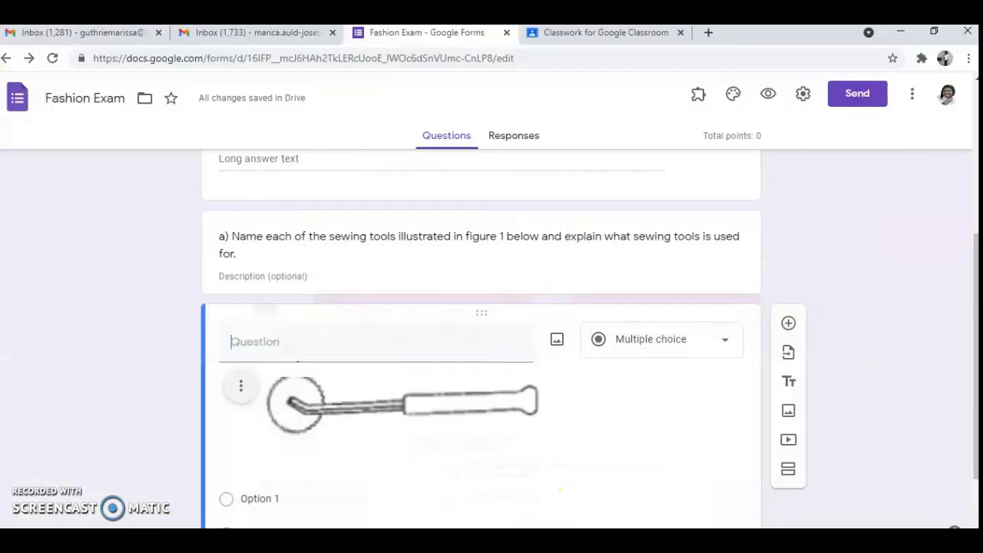
pyautogui.hotkey('alt', 'Tab')
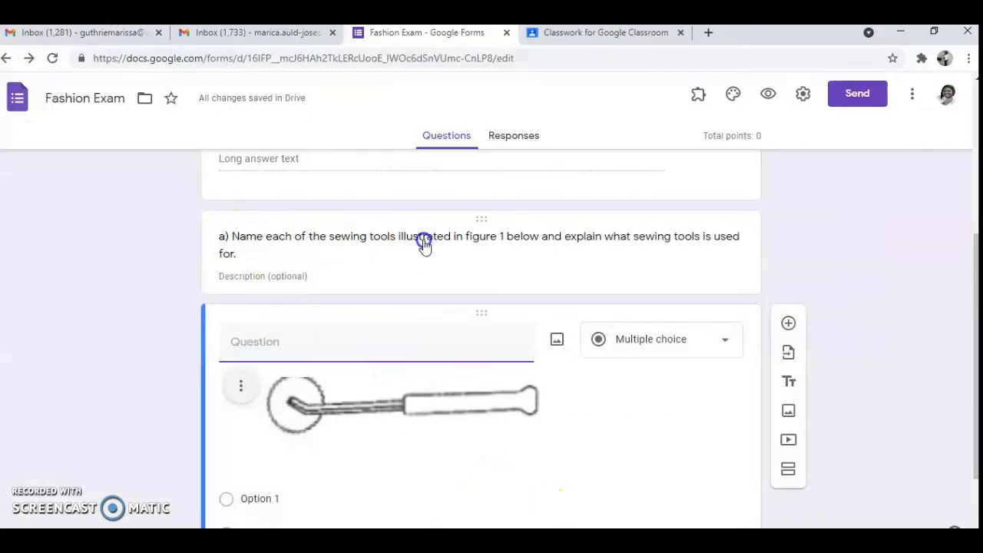
pyautogui.click(246, 344)
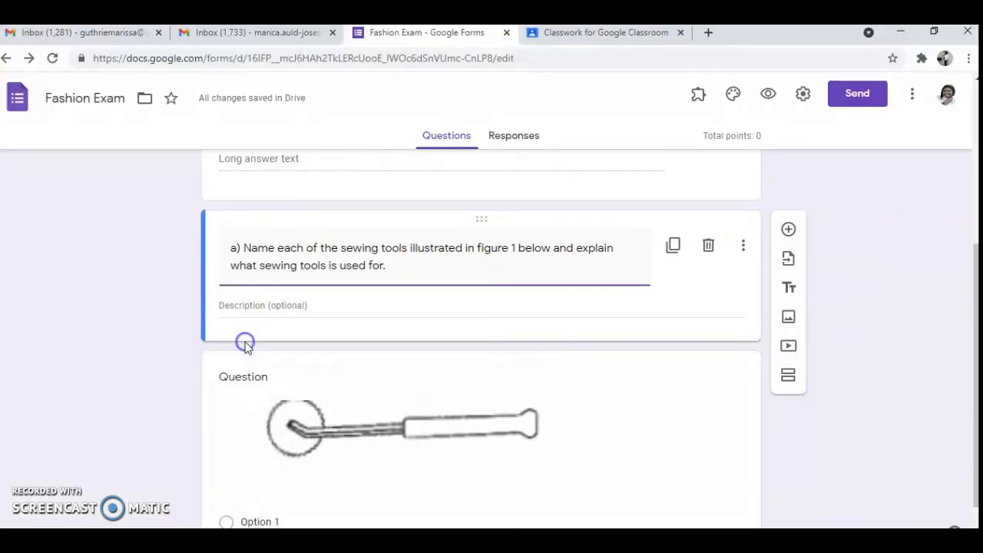
pyautogui.click(244, 344)
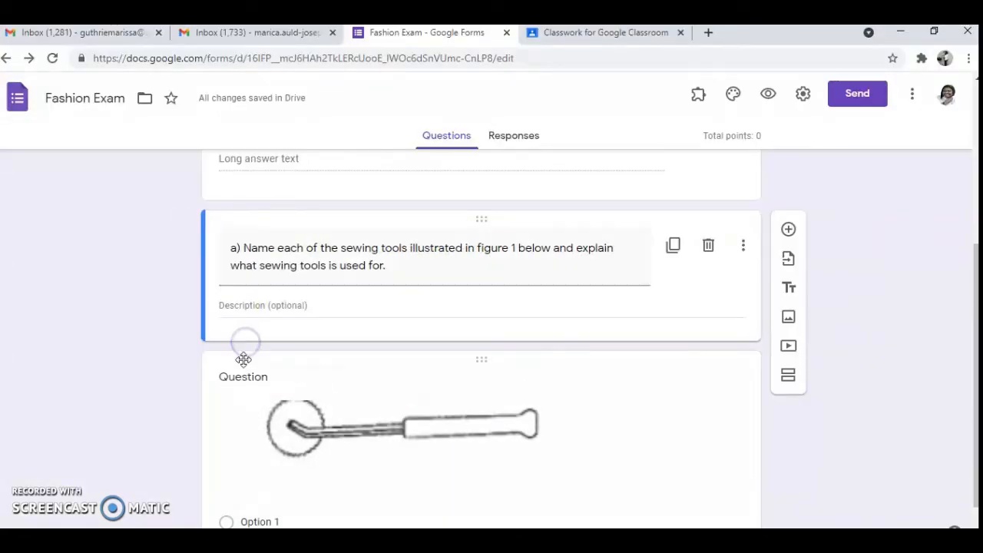
# Set the tracing wheel picture question to the Short answer type and make it required
pyautogui.click(240, 400)
pyautogui.click(257, 497)
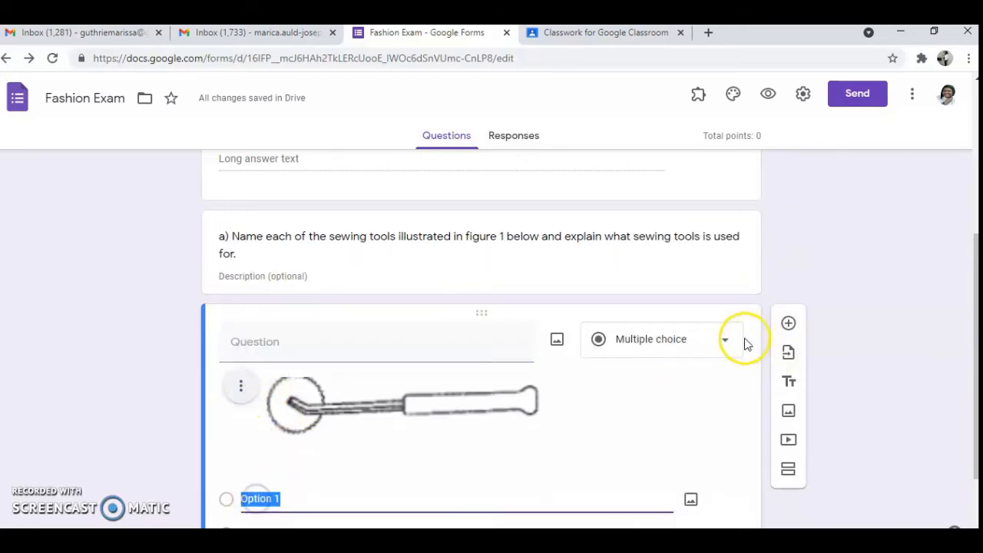
pyautogui.click(725, 340)
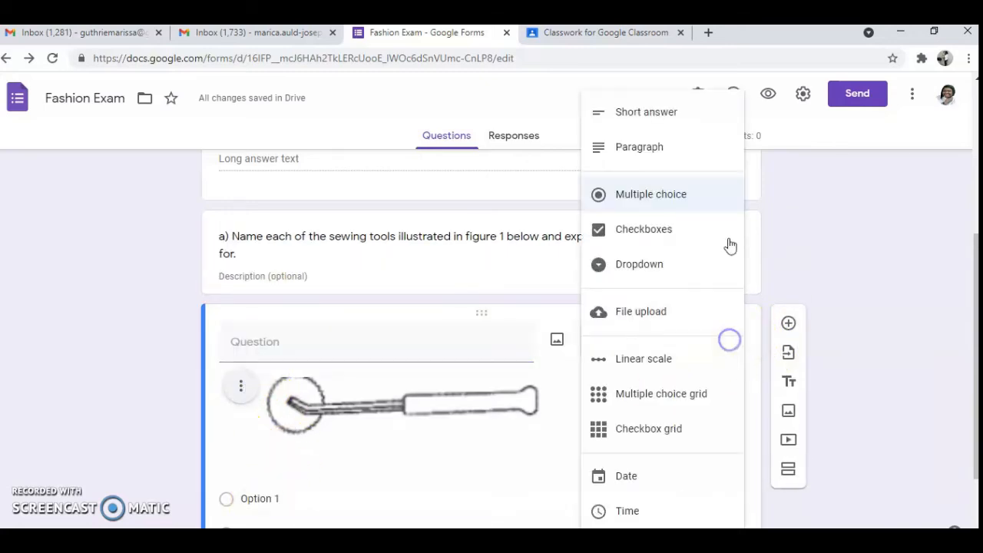
pyautogui.click(651, 115)
pyautogui.scroll(-2, 537, 468)
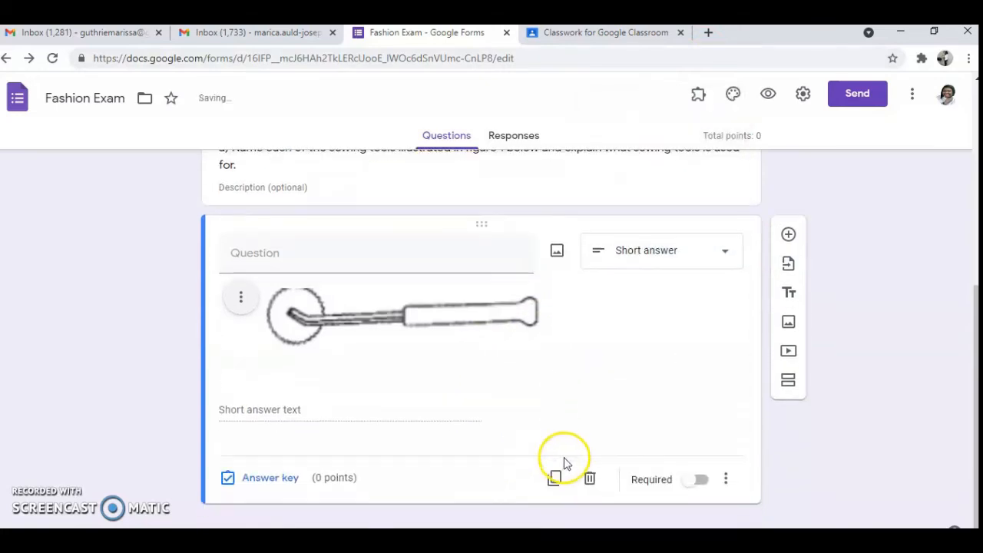
pyautogui.click(702, 478)
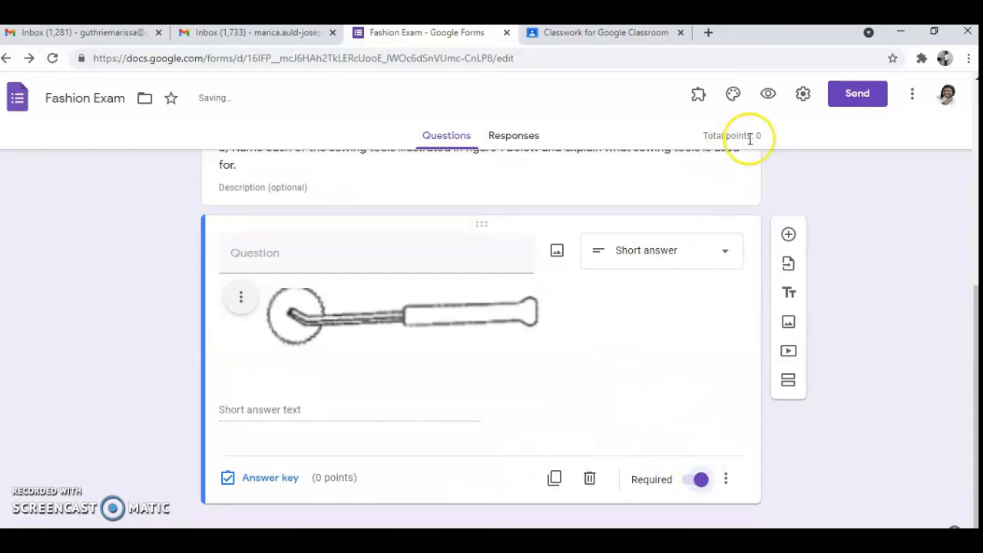
# Preview the form, check how the colour and sewing tool questions and their answer fields appear, and close the preview
pyautogui.click(768, 95)
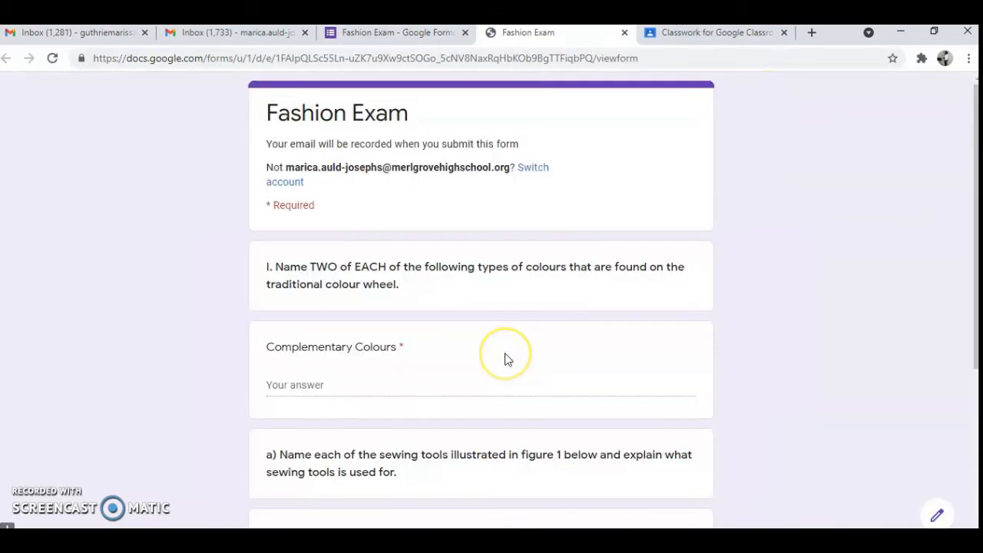
pyautogui.click(321, 384)
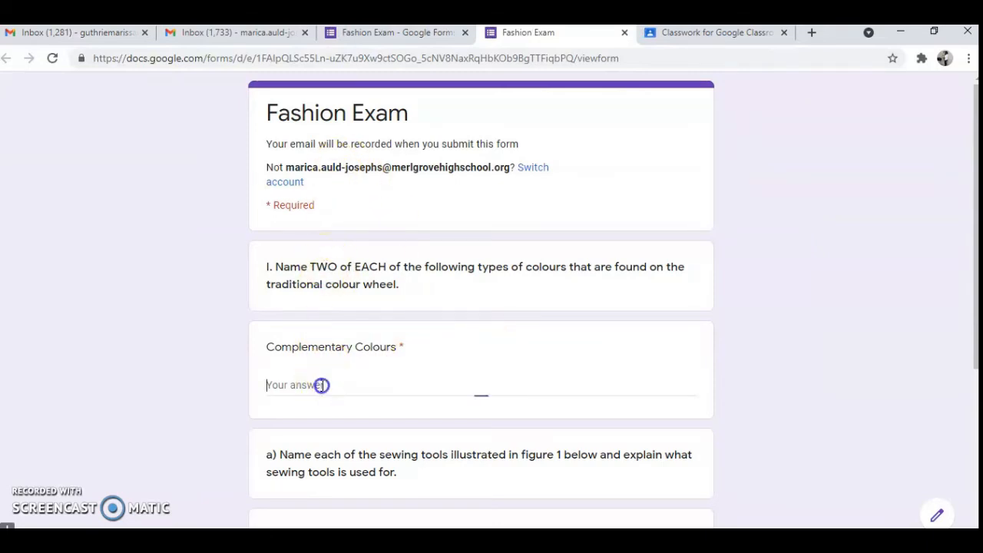
pyautogui.scroll(-3, 321, 384)
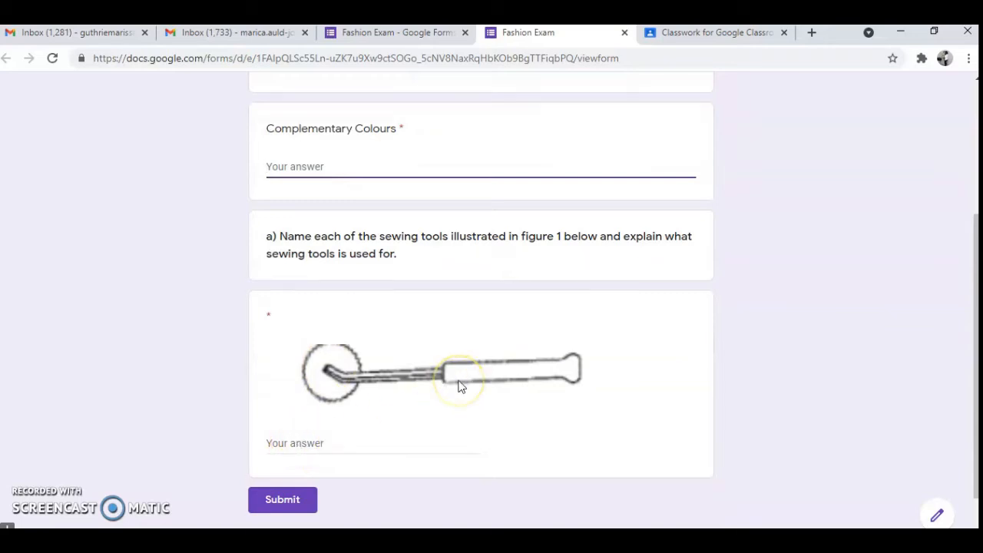
pyautogui.scroll(1, 458, 386)
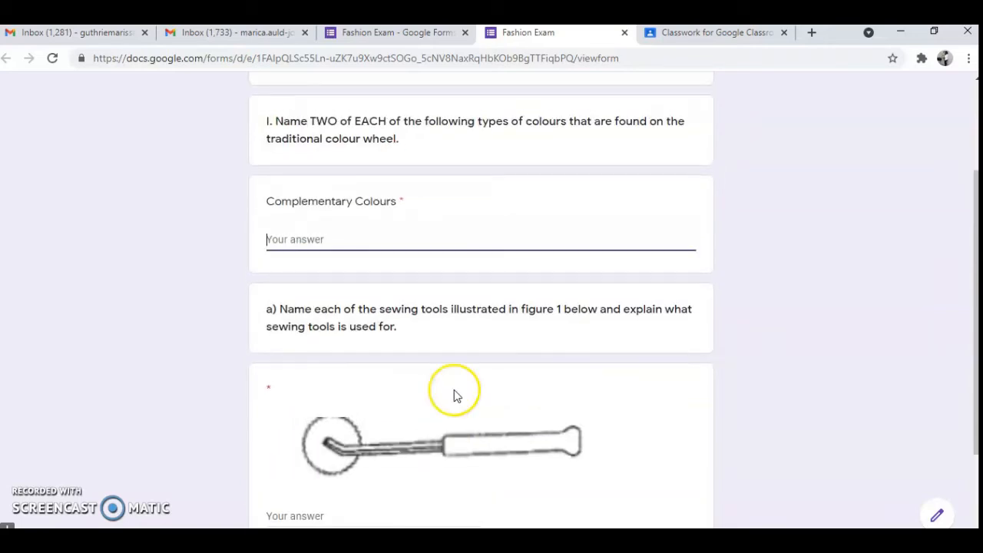
pyautogui.click(628, 32)
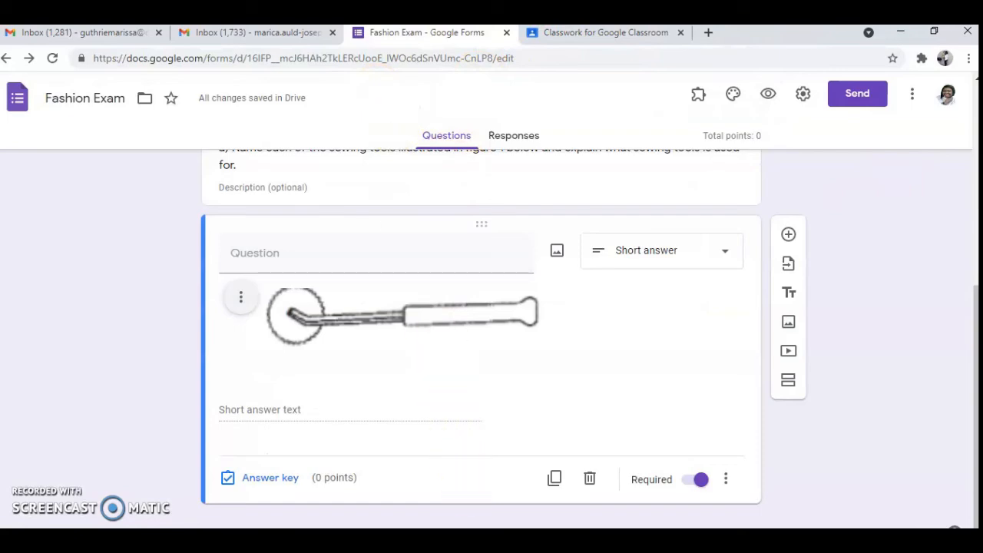
pyautogui.click(509, 539)
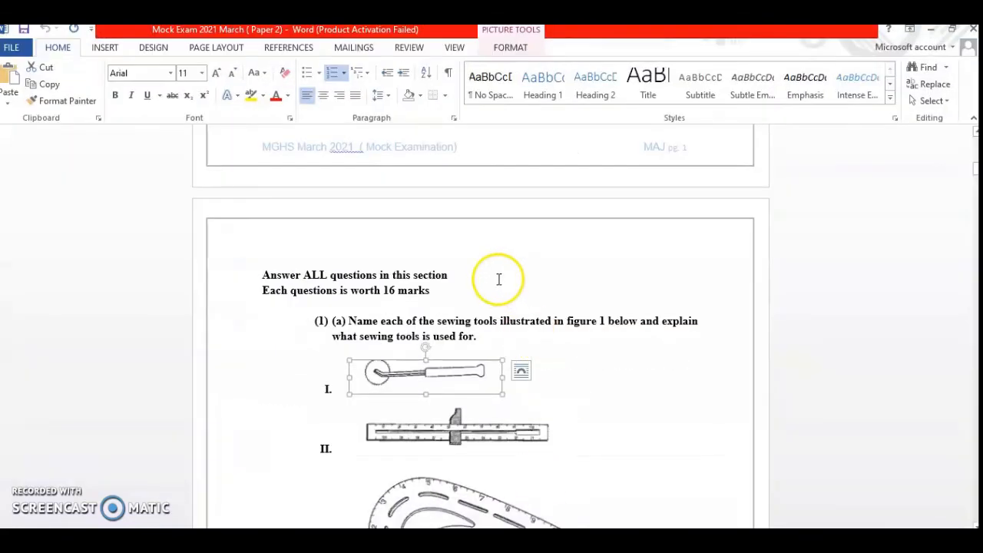
pyautogui.moveTo(435, 539)
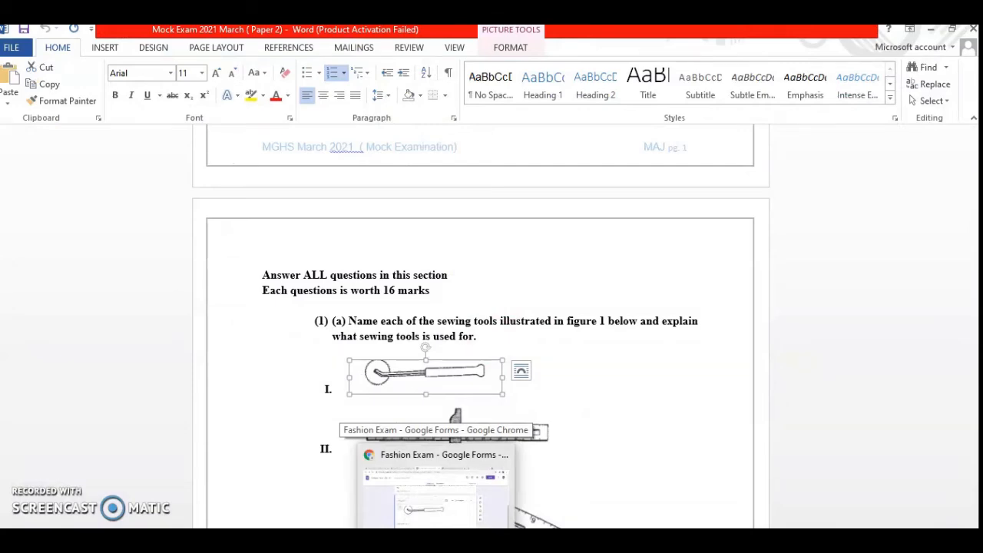
pyautogui.click(436, 539)
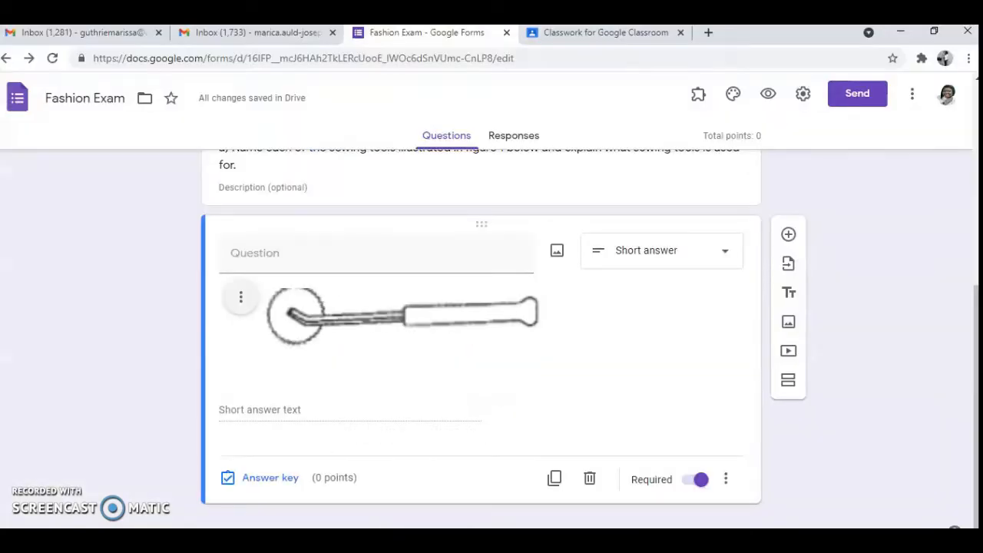
# Switch to "2017 Paper 2 TCF.pdf" and capture the dress sketch with its question on page 12 using the Snipping Tool
pyautogui.click(473, 540)
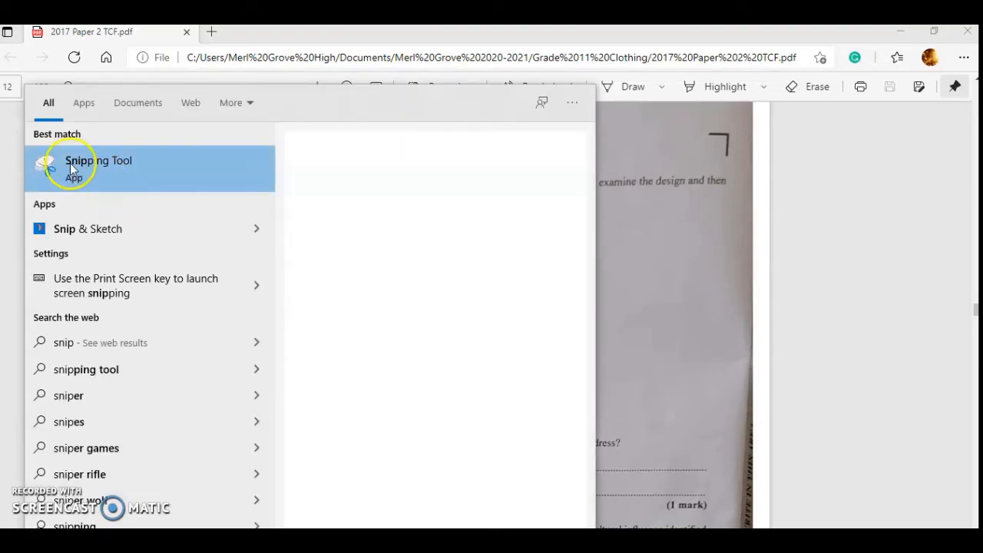
pyautogui.click(487, 193)
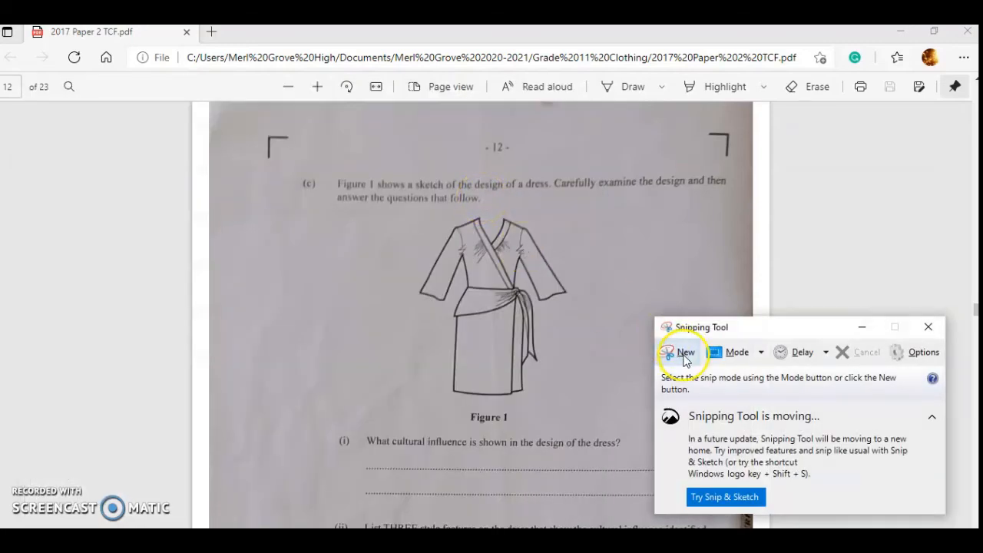
pyautogui.click(683, 354)
pyautogui.moveTo(248, 120); pyautogui.dragTo(733, 523)
# Save the dress snip as a PNG named "Lady" in the Pictures folder
pyautogui.rightClick(603, 304)
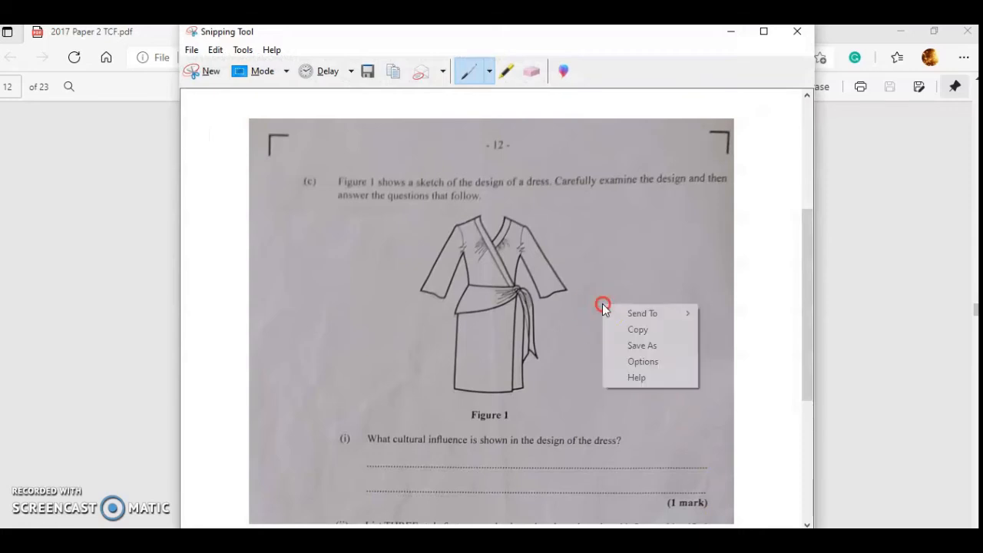
pyautogui.click(643, 352)
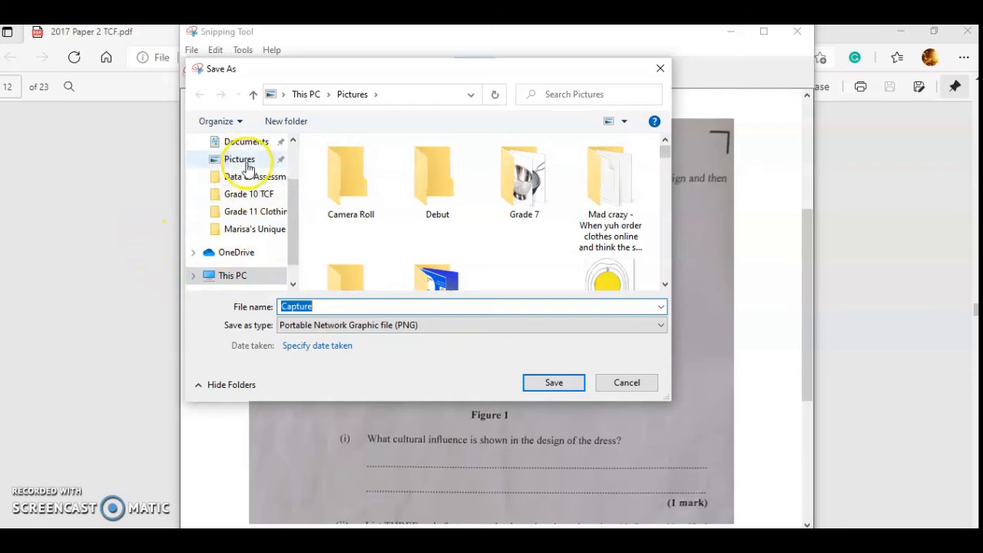
pyautogui.click(248, 168)
pyautogui.doubleClick(321, 308)
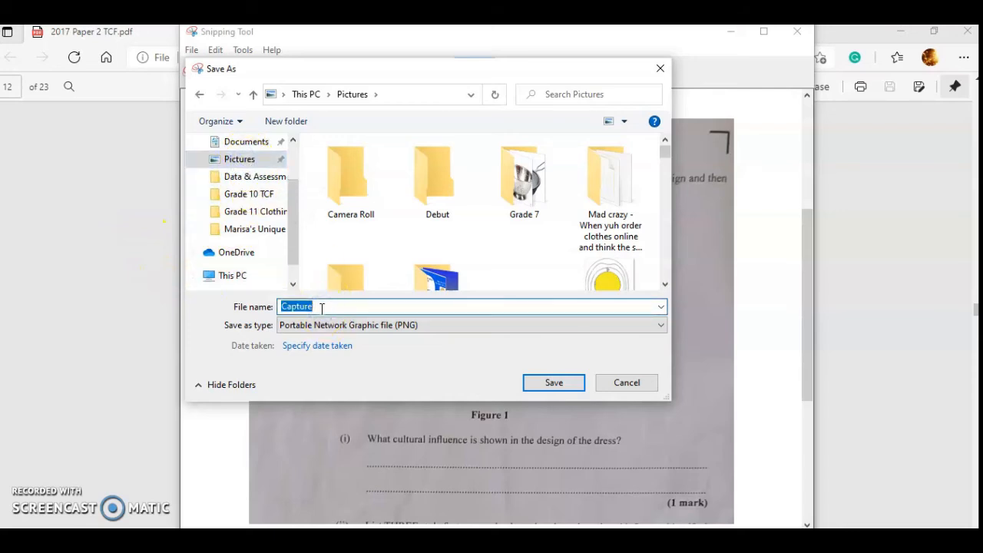
pyautogui.write('Lady')
pyautogui.click(570, 384)
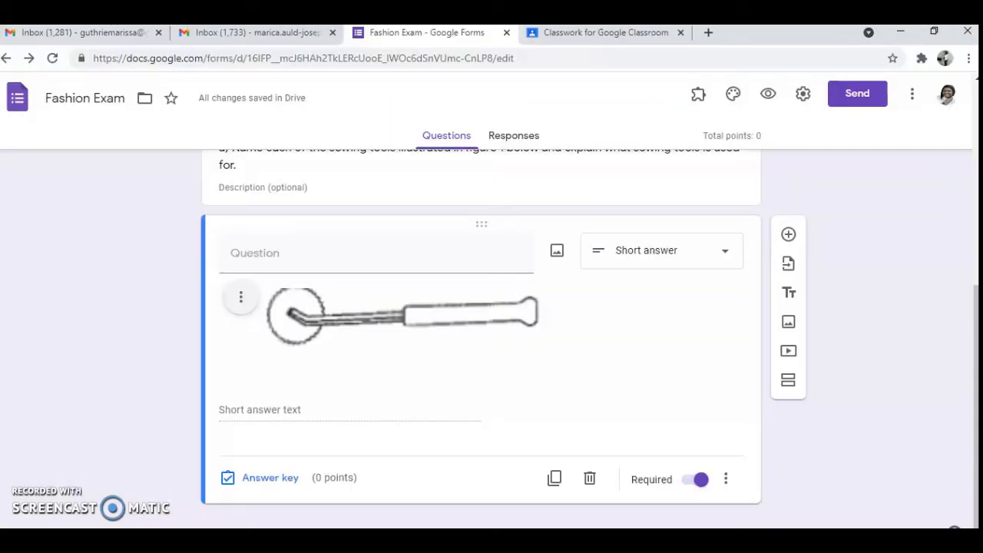
# In the Fashion Exam form, add a question below the tracing wheel question and insert "Lady.PNG" from the Pictures folder into it
pyautogui.click(789, 236)
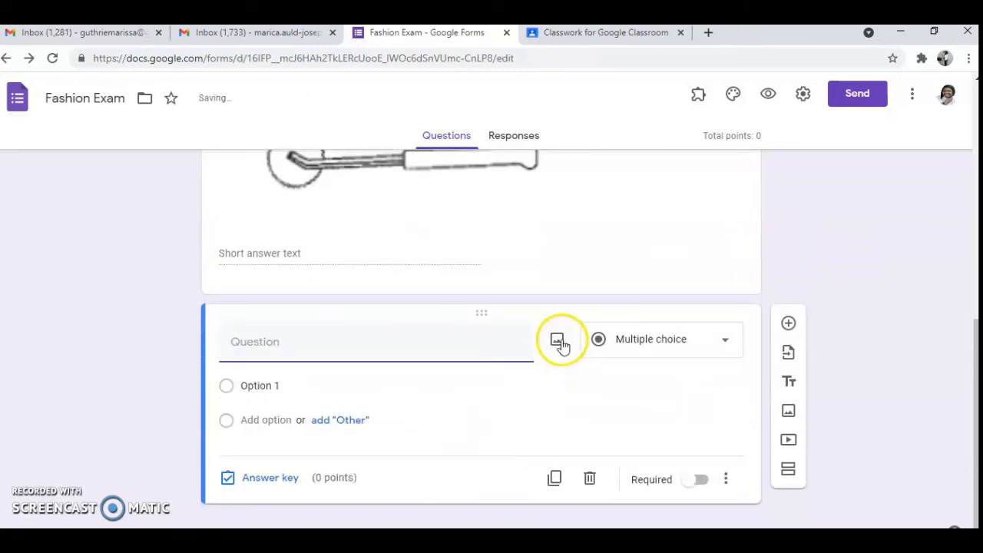
pyautogui.click(558, 343)
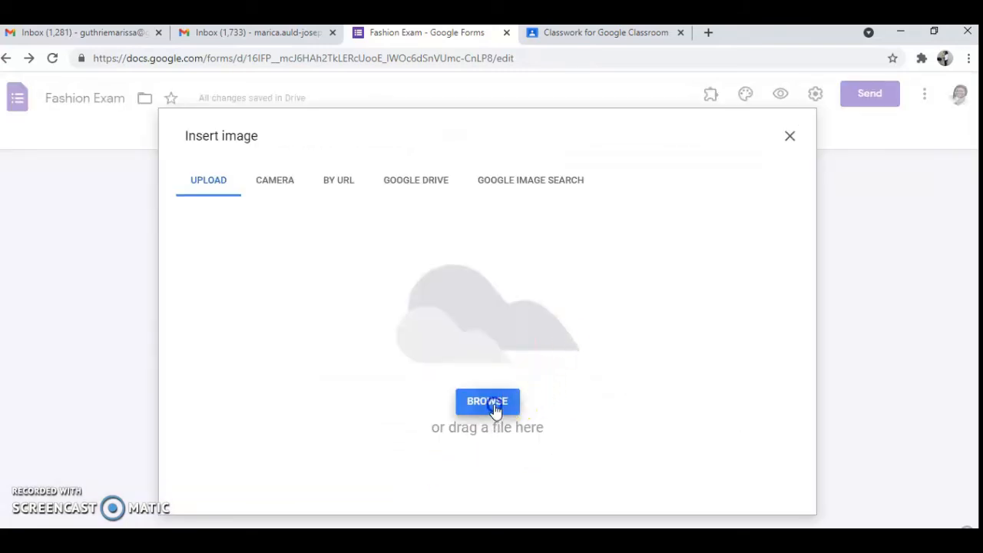
pyautogui.click(493, 403)
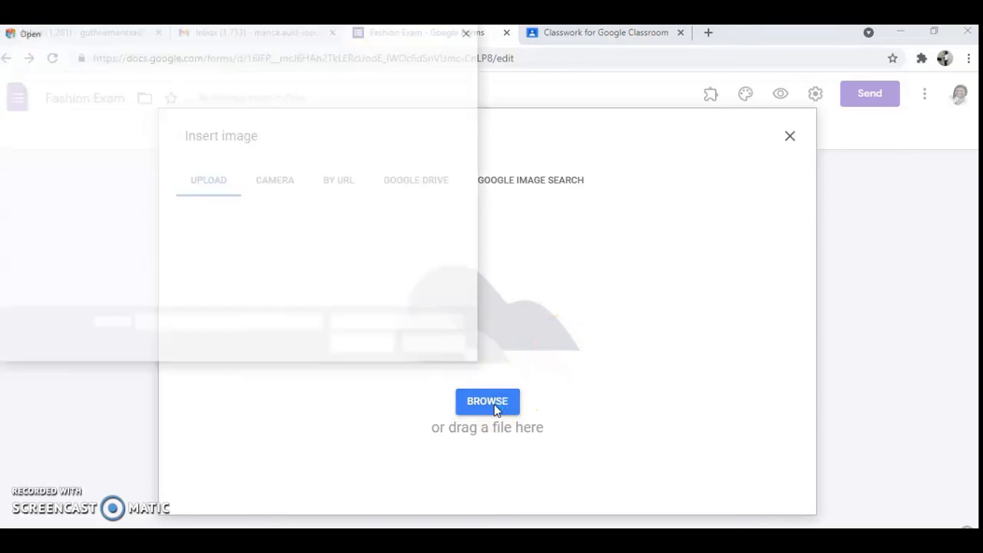
pyautogui.click(51, 162)
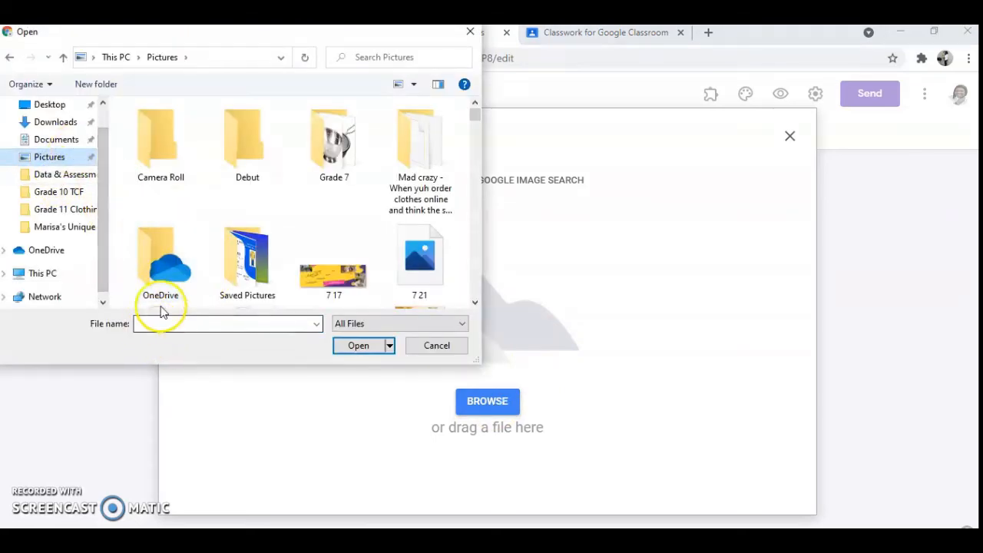
pyautogui.click(159, 323)
pyautogui.write('lad')
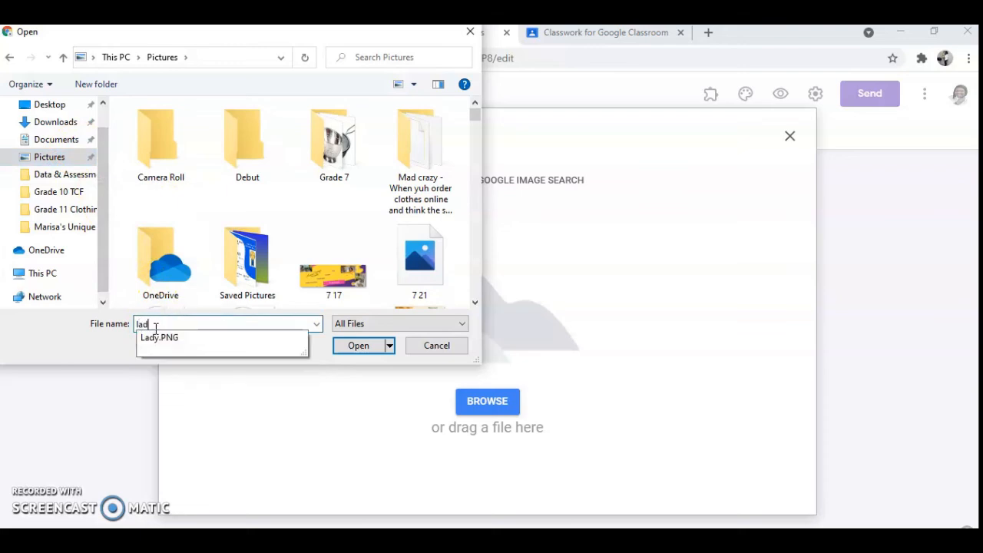
pyautogui.click(176, 345)
pyautogui.click(355, 346)
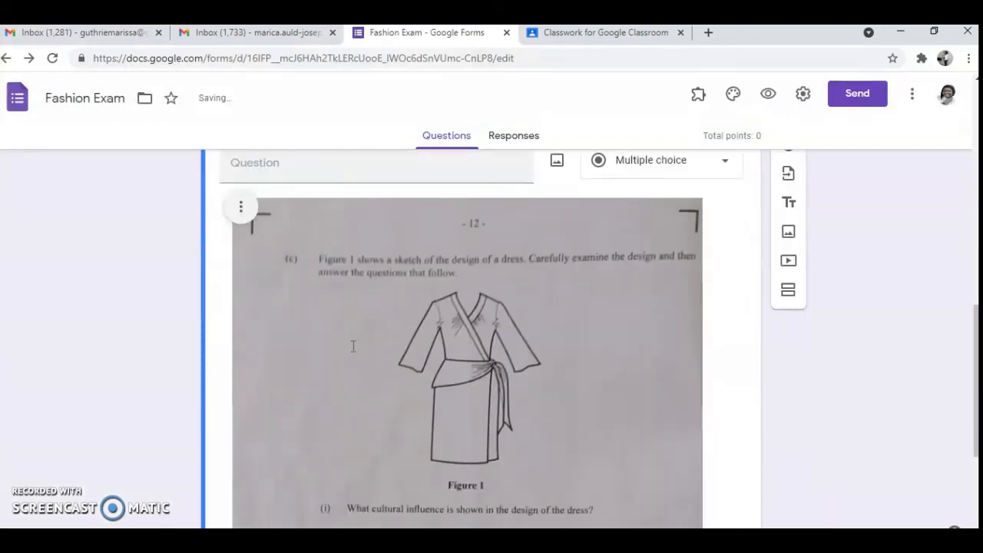
# Set the dress picture question to the Paragraph type and make it required
pyautogui.scroll(-2, 350, 338)
pyautogui.scroll(1, 348, 330)
pyautogui.scroll(-3, 348, 332)
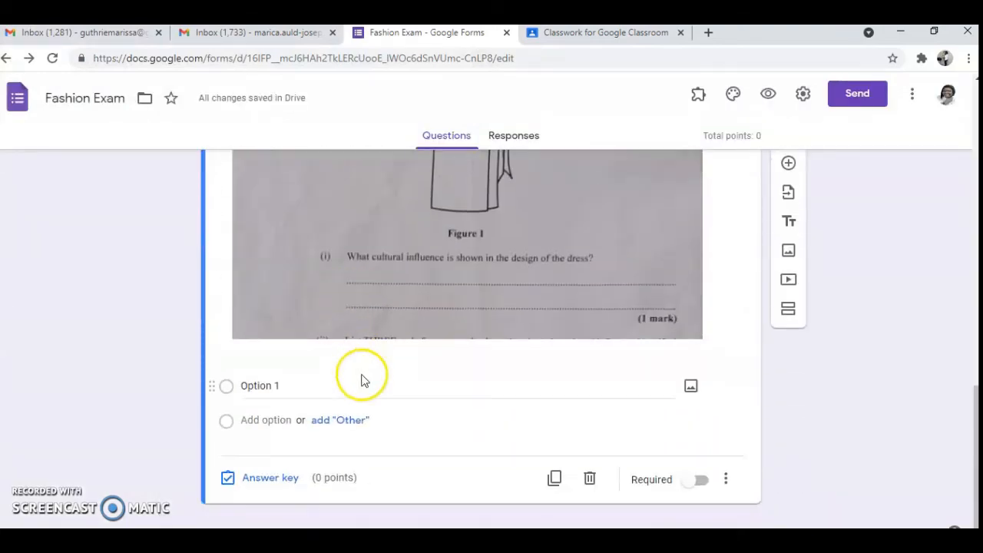
pyautogui.scroll(5, 382, 395)
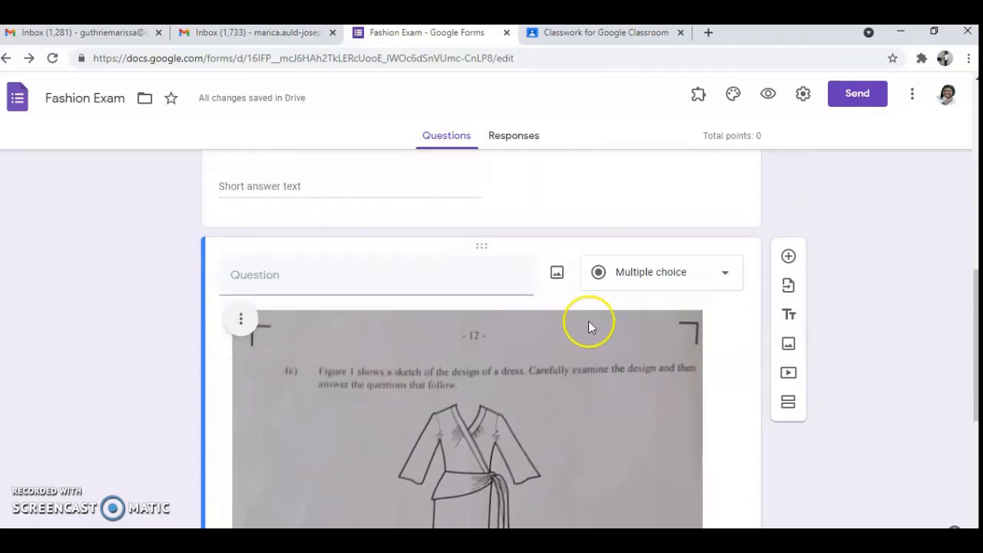
pyautogui.click(725, 275)
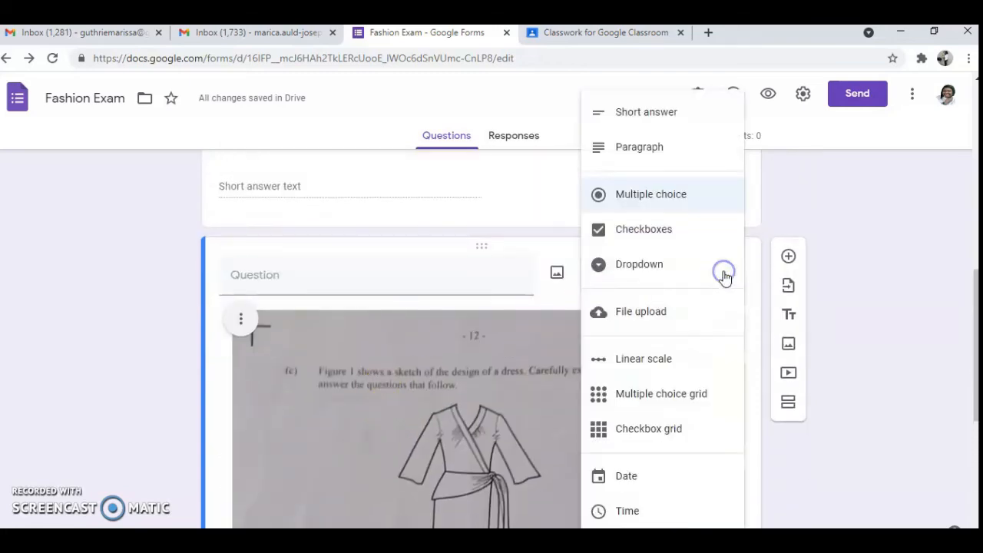
pyautogui.click(659, 150)
pyautogui.scroll(-5, 439, 345)
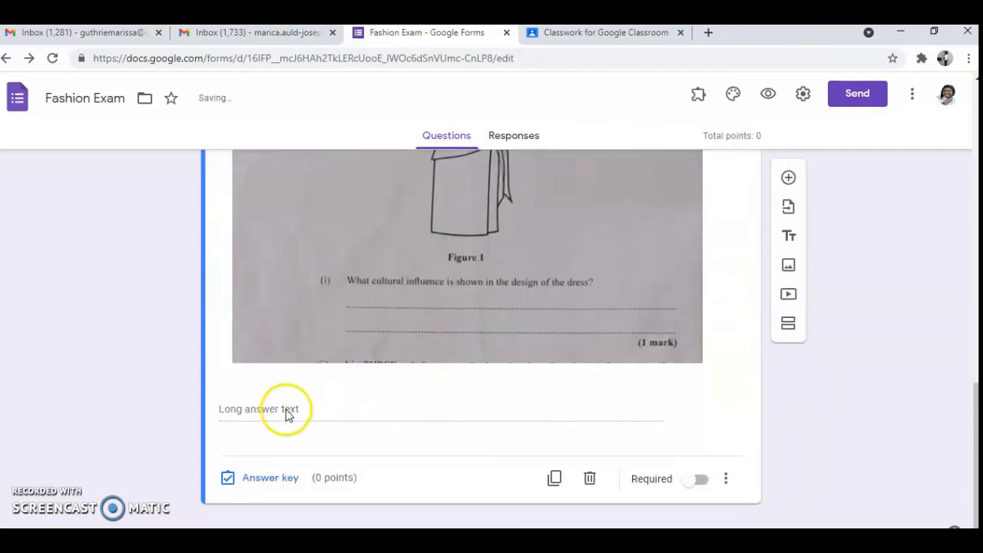
pyautogui.click(702, 481)
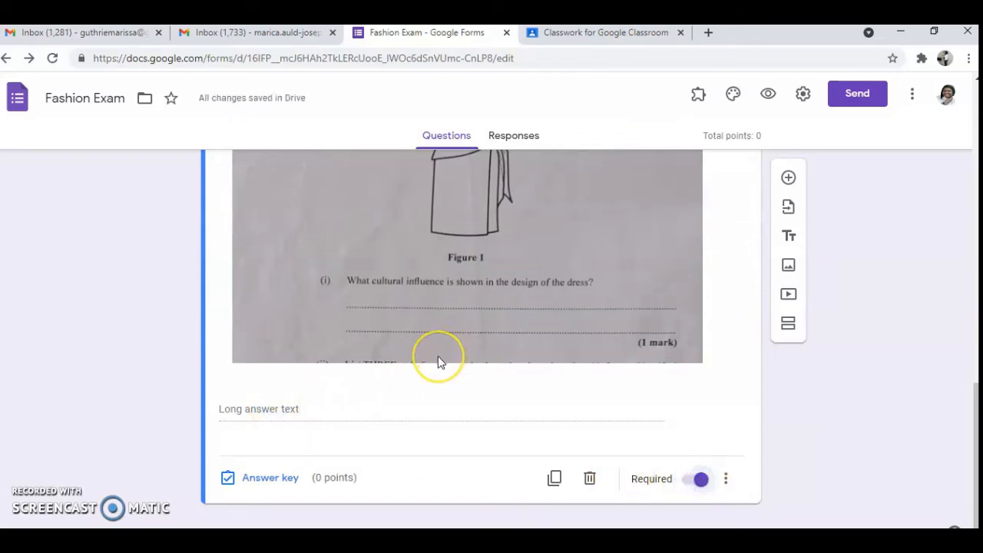
# Assign 2 points to the Complementary Colours question in its answer key
pyautogui.scroll(15, 438, 357)
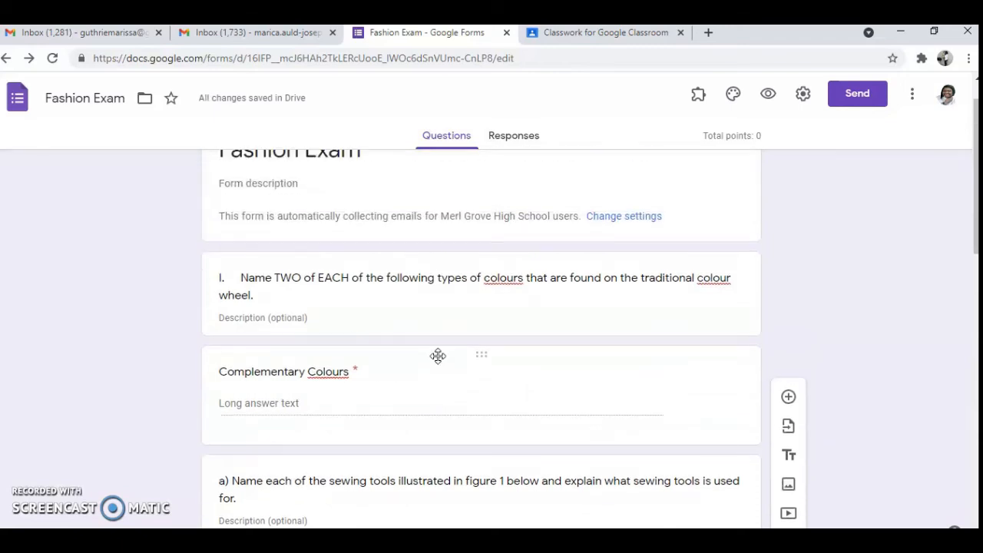
pyautogui.click(390, 384)
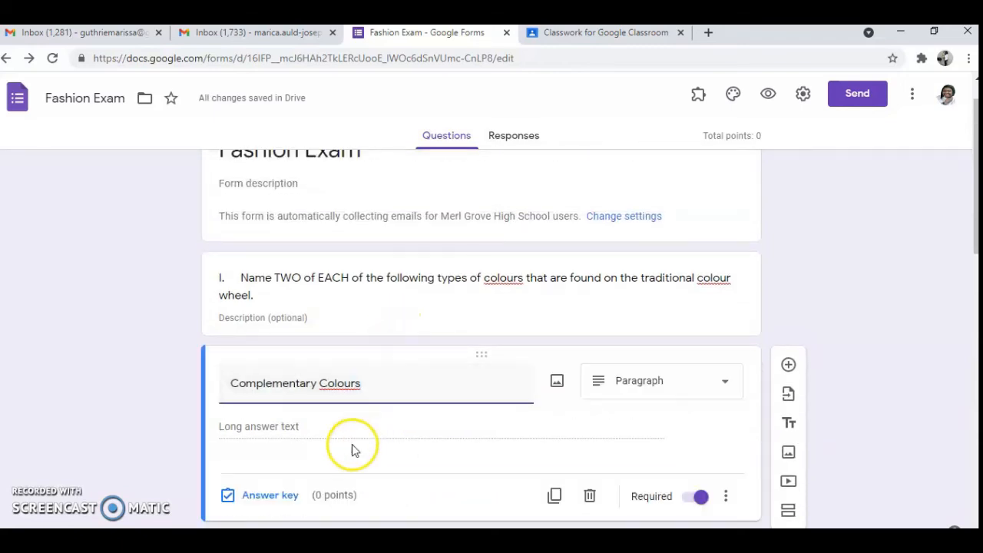
pyautogui.click(284, 498)
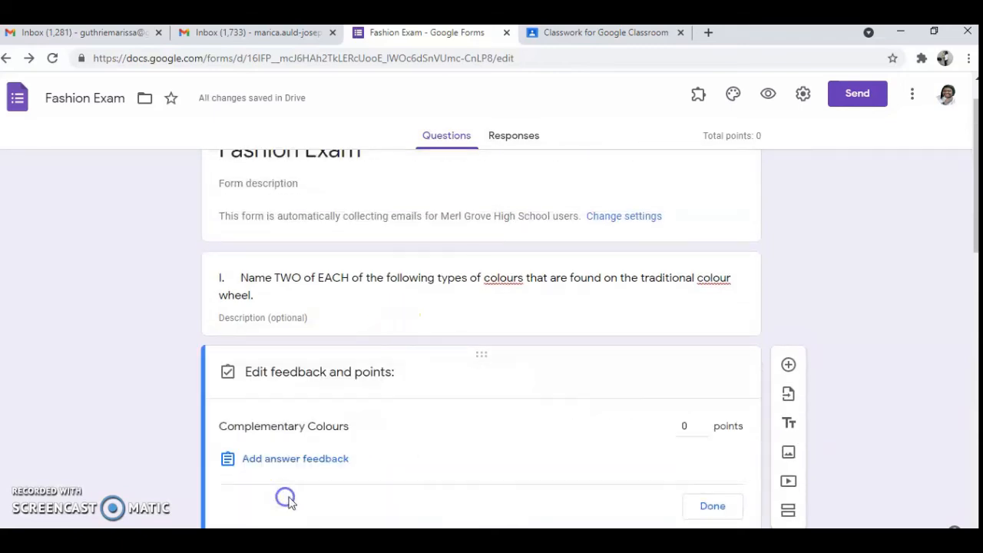
pyautogui.click(702, 423)
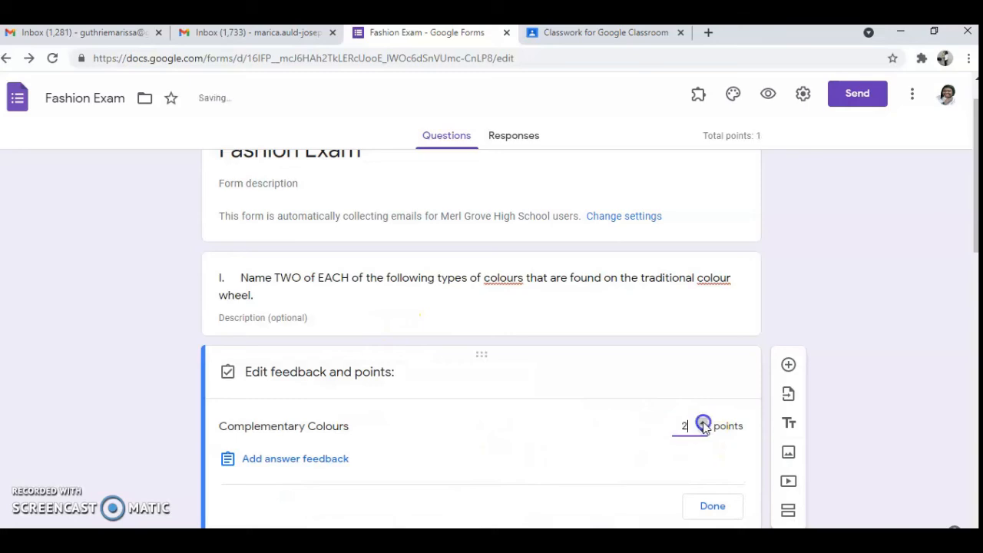
pyautogui.click(706, 514)
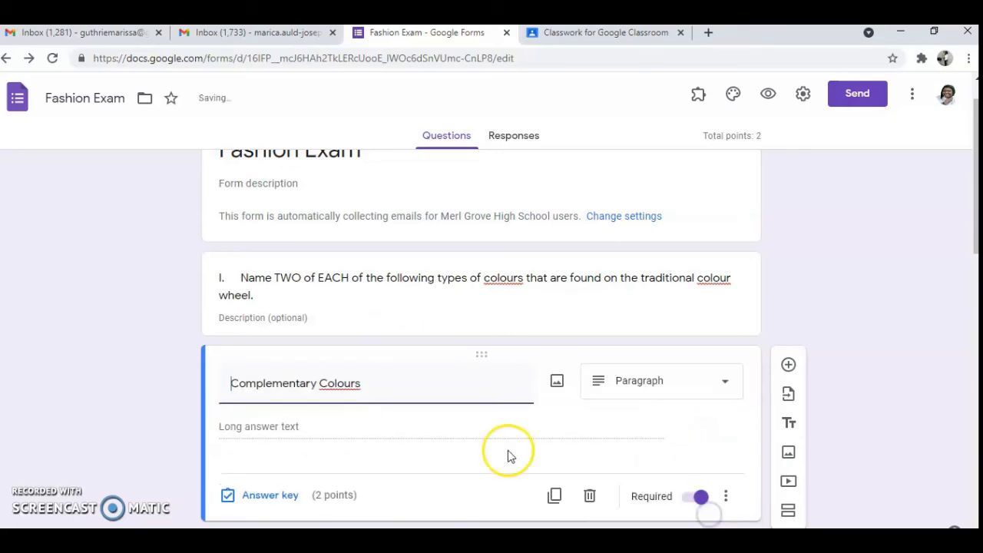
# Open the answer key of the tracing wheel picture question and assign it 2 points
pyautogui.scroll(-10, 468, 434)
pyautogui.click(326, 266)
pyautogui.click(276, 306)
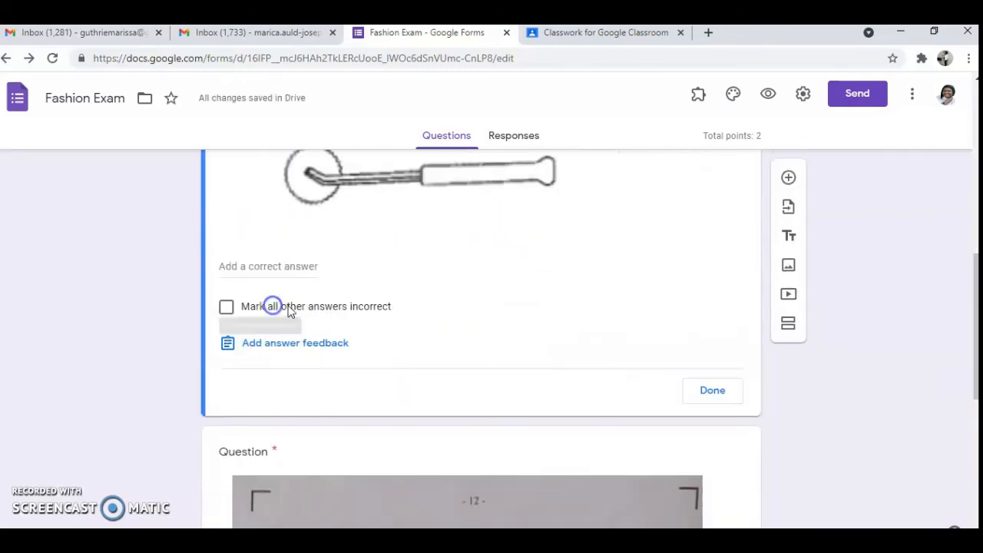
pyautogui.click(701, 266)
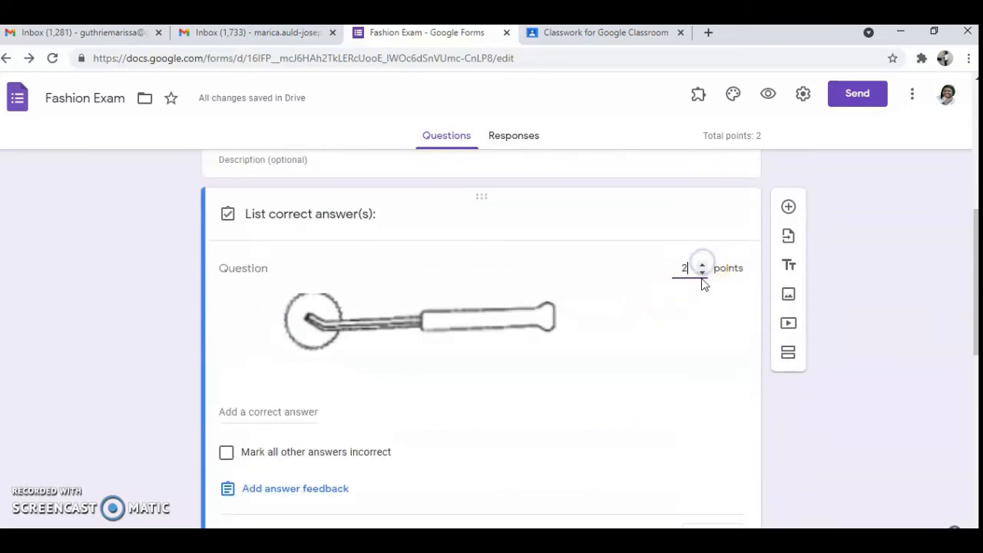
# Add the answer feedback "Tracing Wheel" to the tracing wheel question and finish its answer key
pyautogui.scroll(-2, 692, 471)
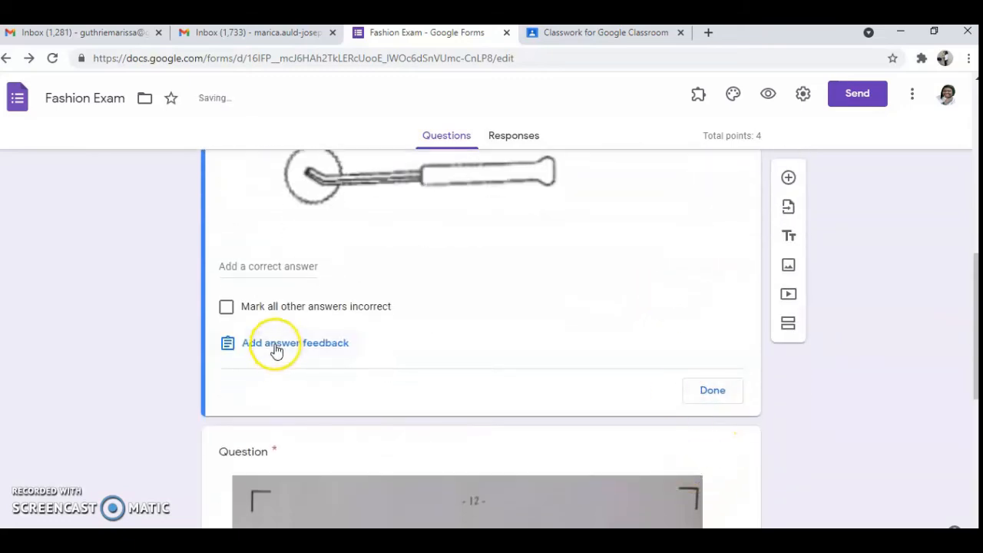
pyautogui.click(277, 347)
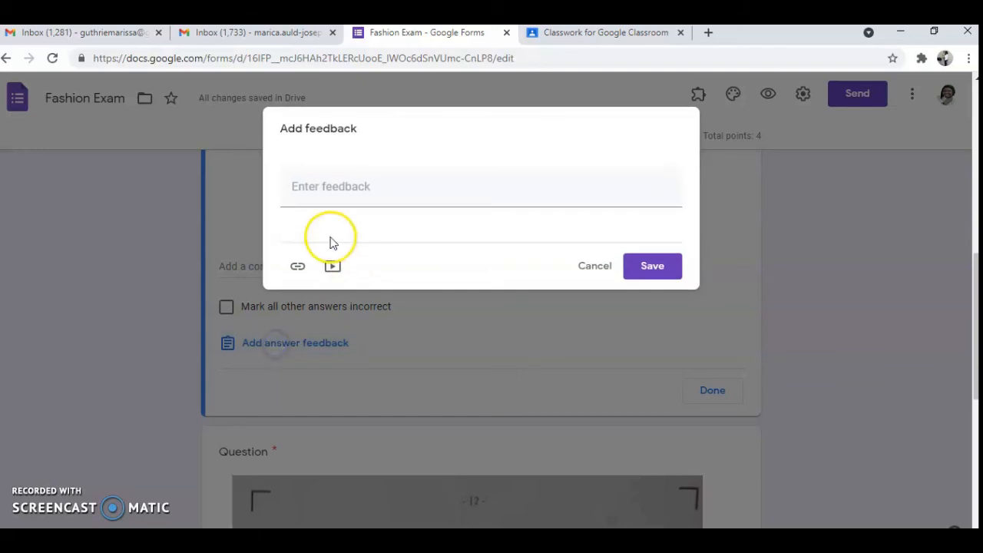
pyautogui.click(298, 188)
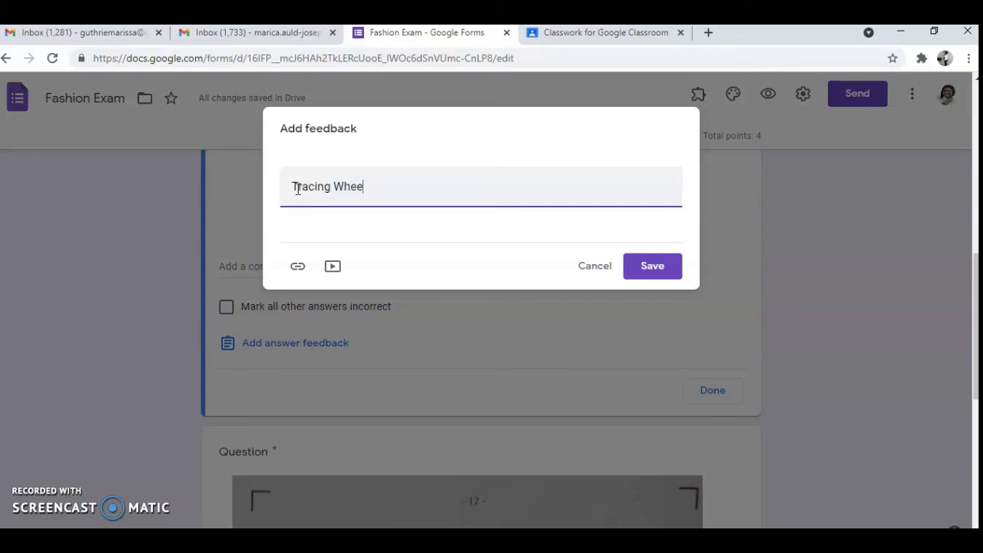
pyautogui.click(634, 267)
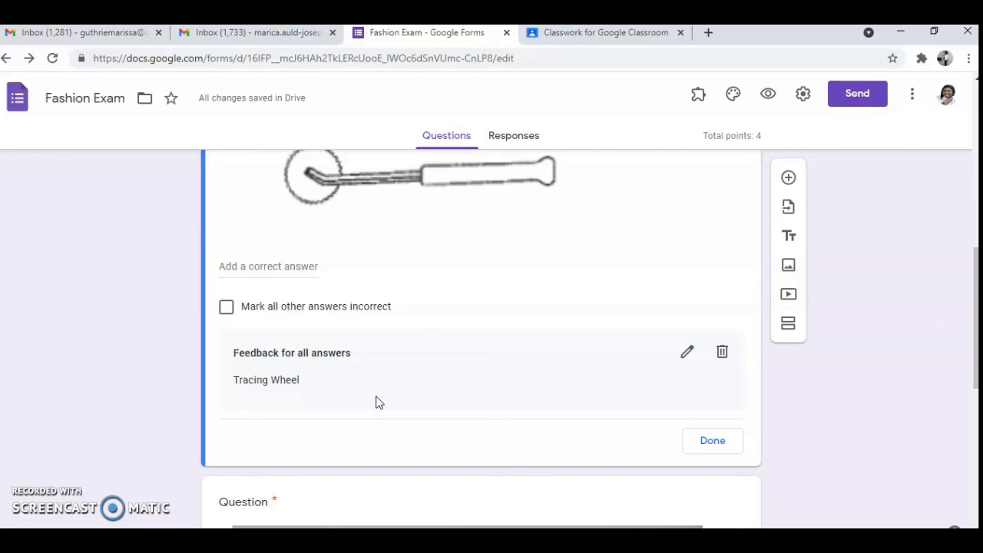
pyautogui.click(695, 445)
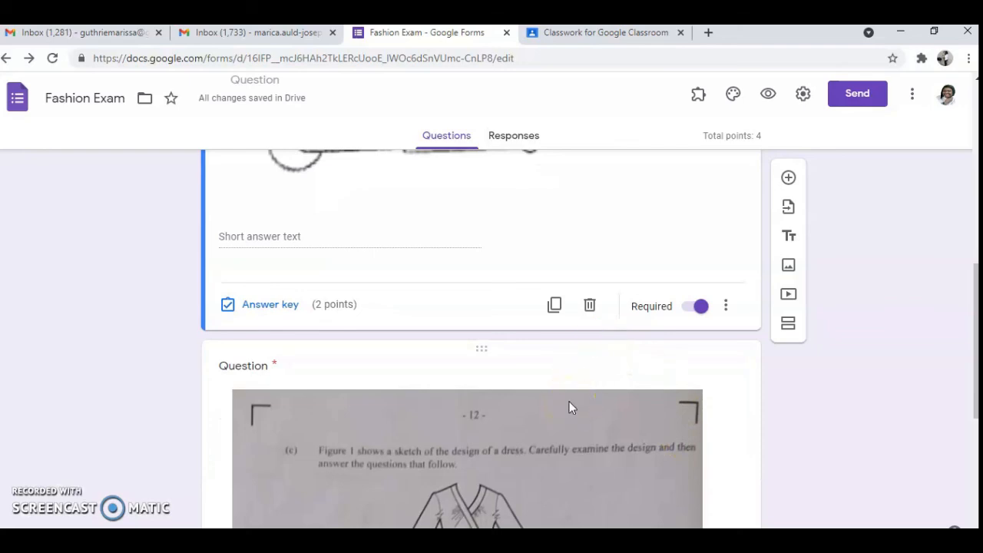
# Check the form's responses view, return to the questions, and review them down to the dress picture question
pyautogui.click(520, 135)
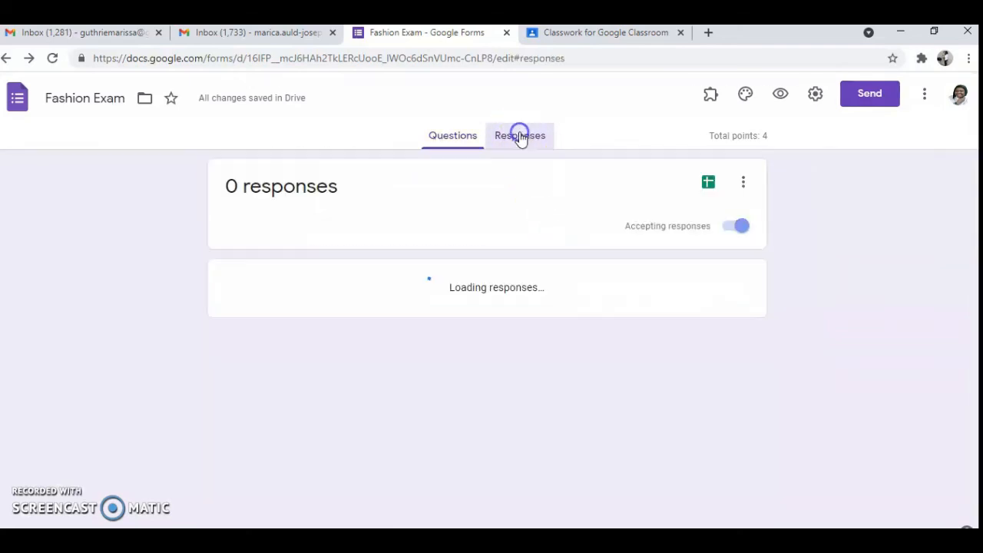
pyautogui.click(451, 138)
pyautogui.scroll(-5, 480, 424)
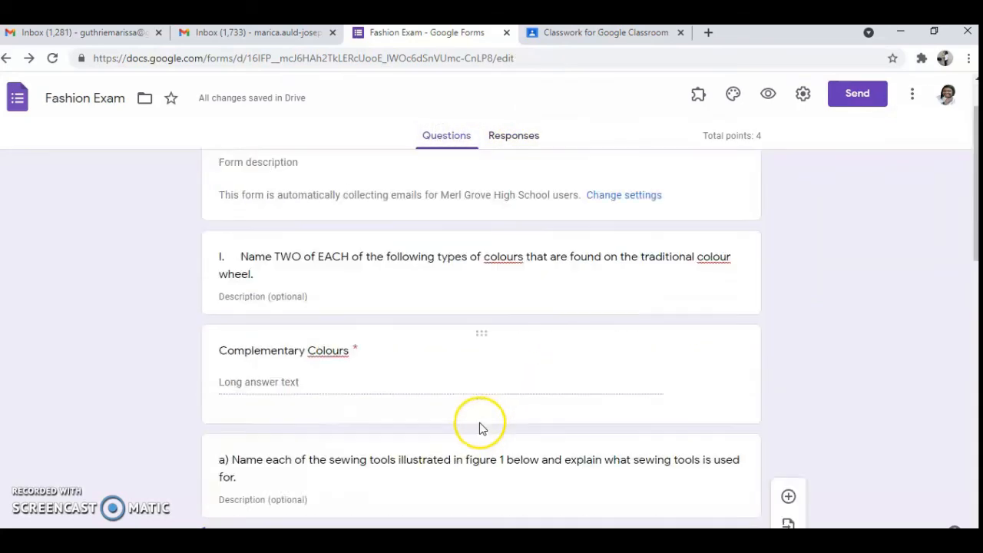
pyautogui.scroll(-5, 479, 424)
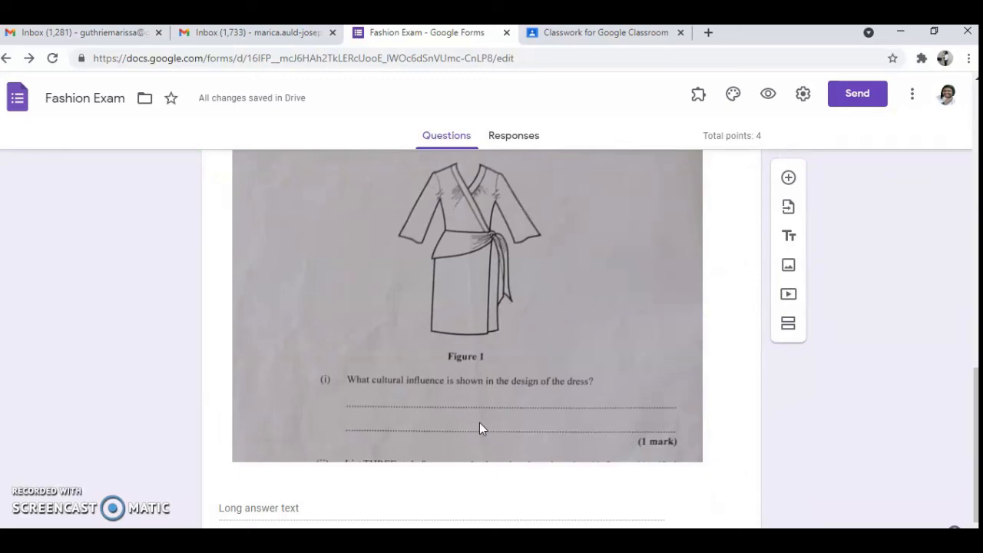
# Look over the dress picture question and open the respondent preview of the form
pyautogui.scroll(4, 480, 419)
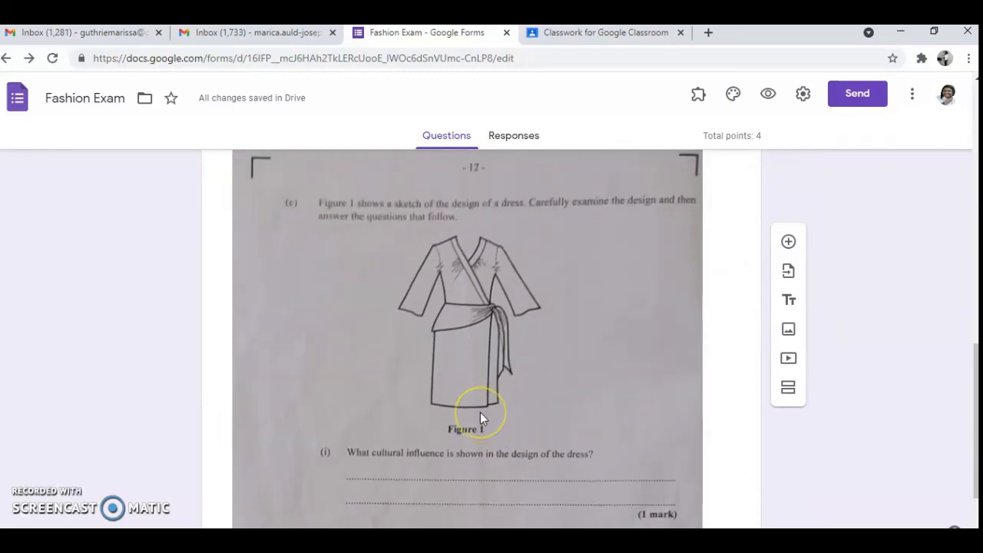
pyautogui.scroll(-4, 480, 415)
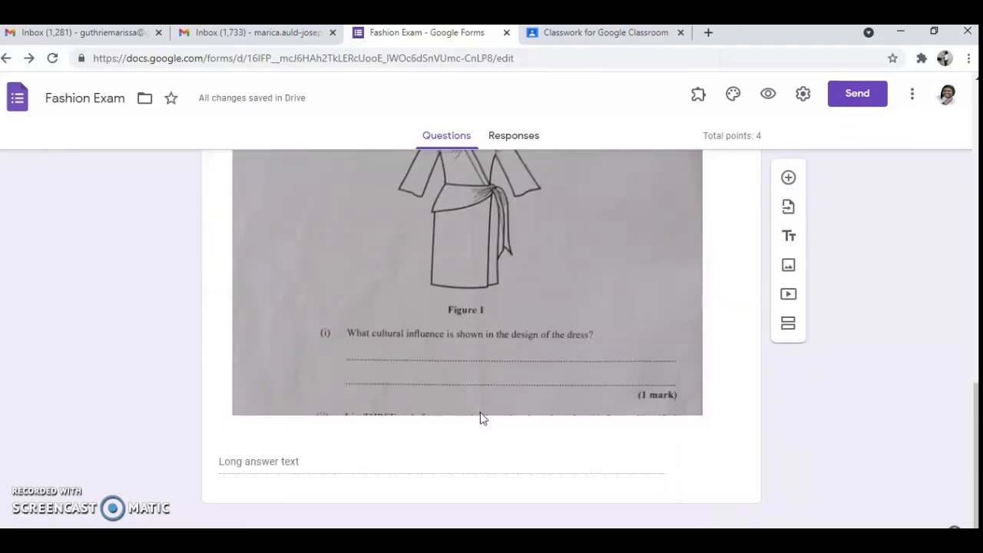
pyautogui.scroll(10, 480, 415)
pyautogui.click(768, 92)
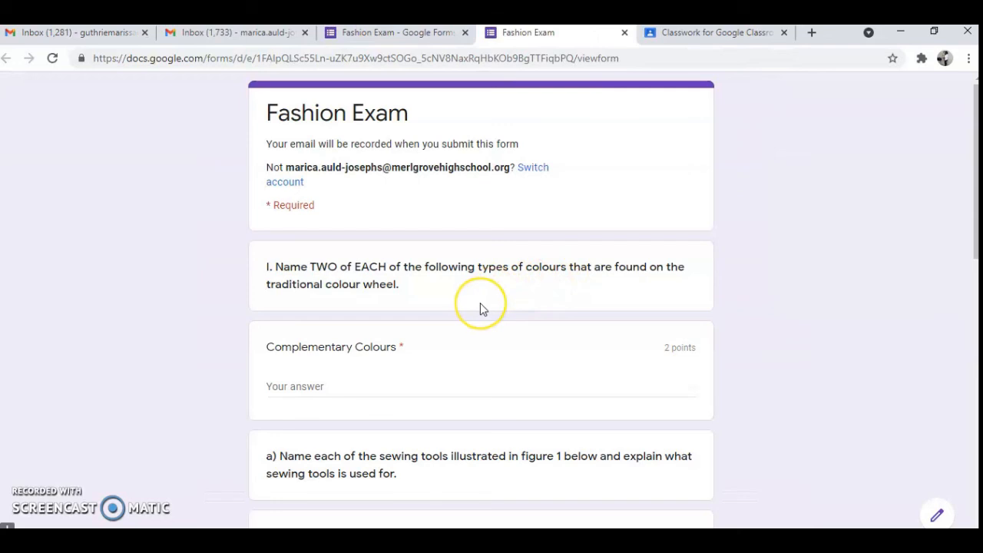
# Enter the test answer "ggg" for Complementary Colours and one starting with "Tra" for the tracing wheel picture question
pyautogui.scroll(-2, 481, 303)
pyautogui.scroll(-2, 480, 309)
pyautogui.click(406, 252)
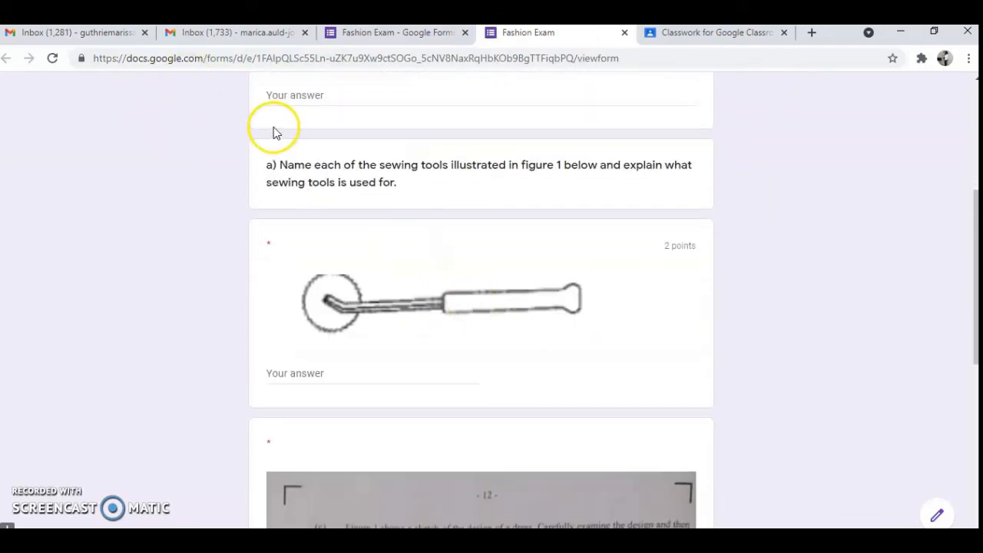
pyautogui.click(280, 98)
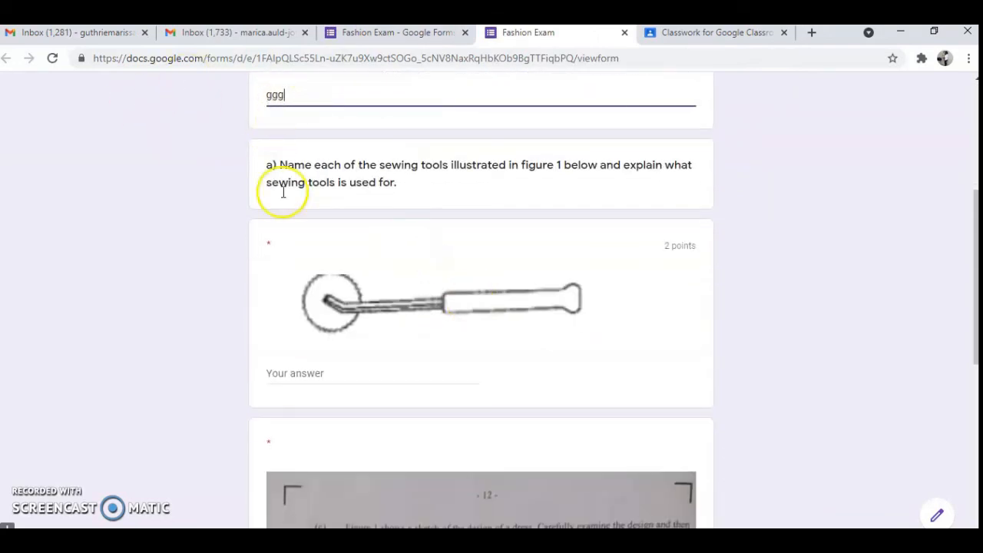
pyautogui.click(280, 370)
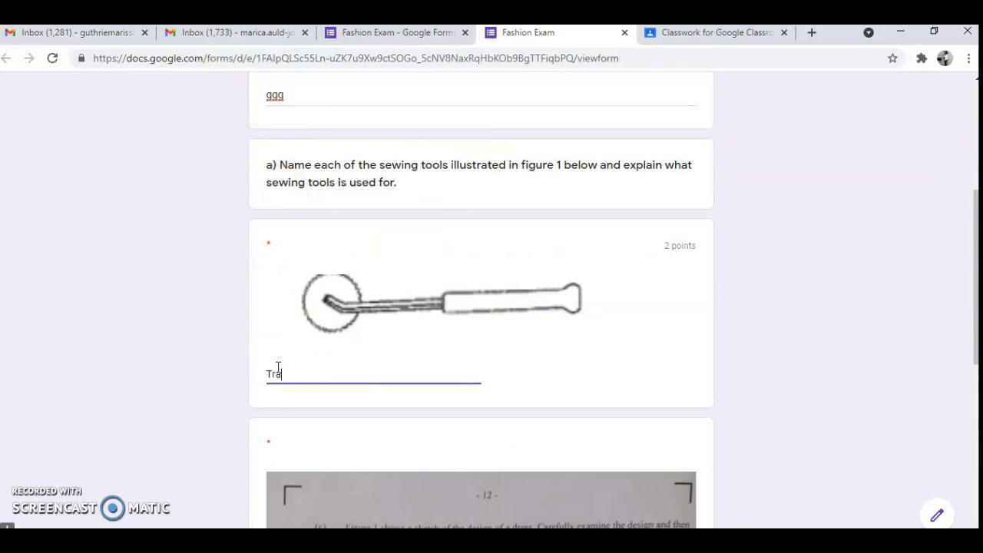
# Go to the dress picture question's answer at the end of the preview and submit the test response
pyautogui.scroll(-10, 291, 389)
pyautogui.click(305, 376)
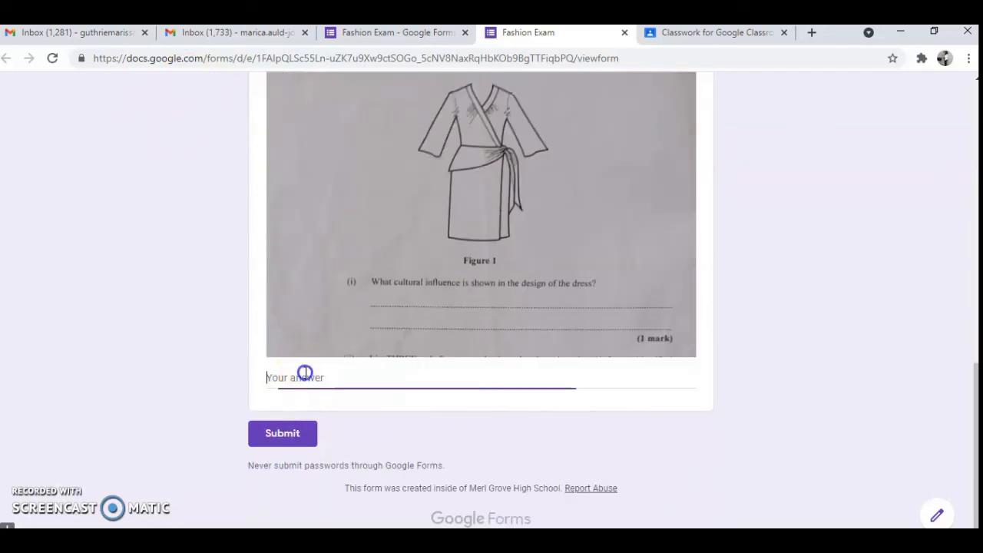
pyautogui.click(292, 434)
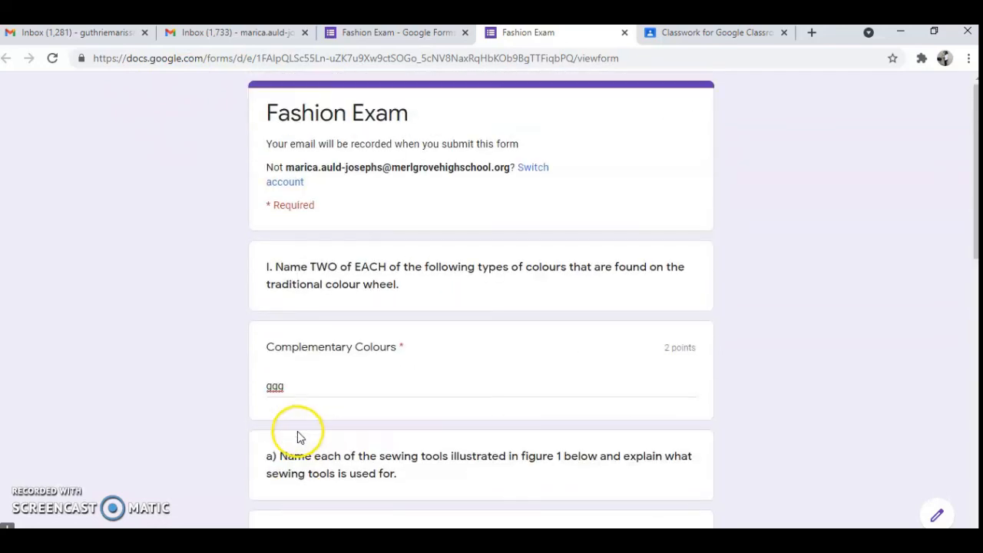